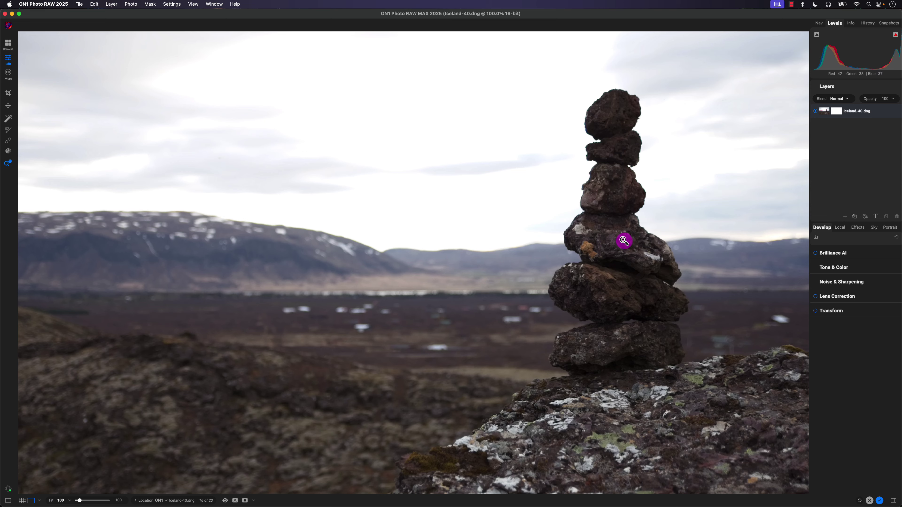
# Step: Compare the sharpening preview on the stacked rocks and apply Tack Sharp AI to the photo
pyautogui.moveTo(626, 238); pyautogui.dragTo(500, 250)
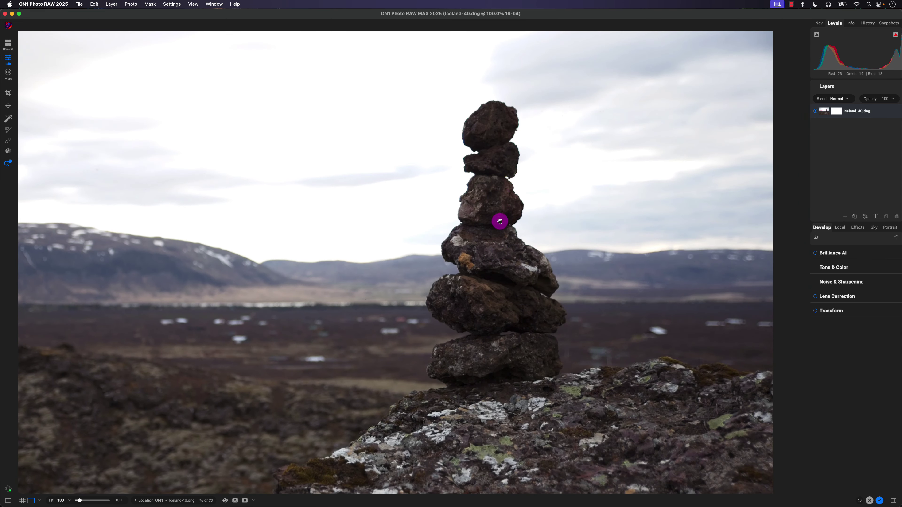
pyautogui.click(841, 282)
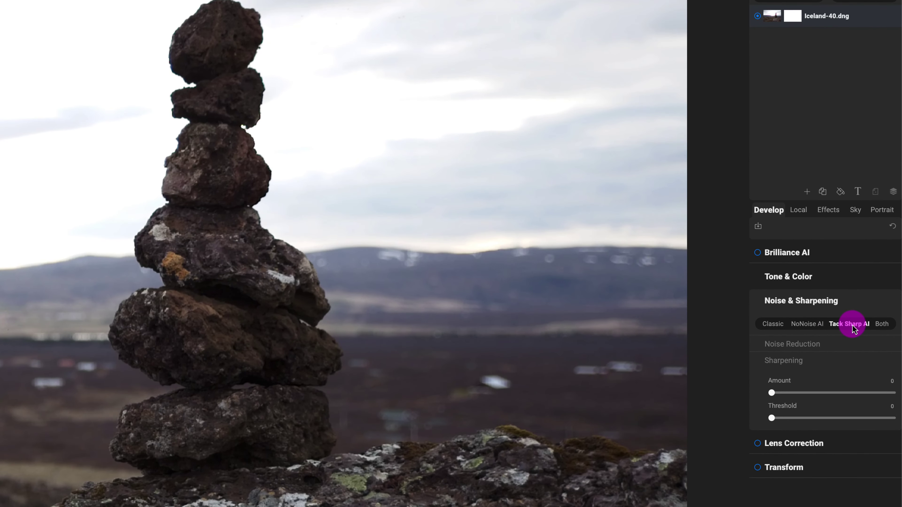
pyautogui.click(852, 325)
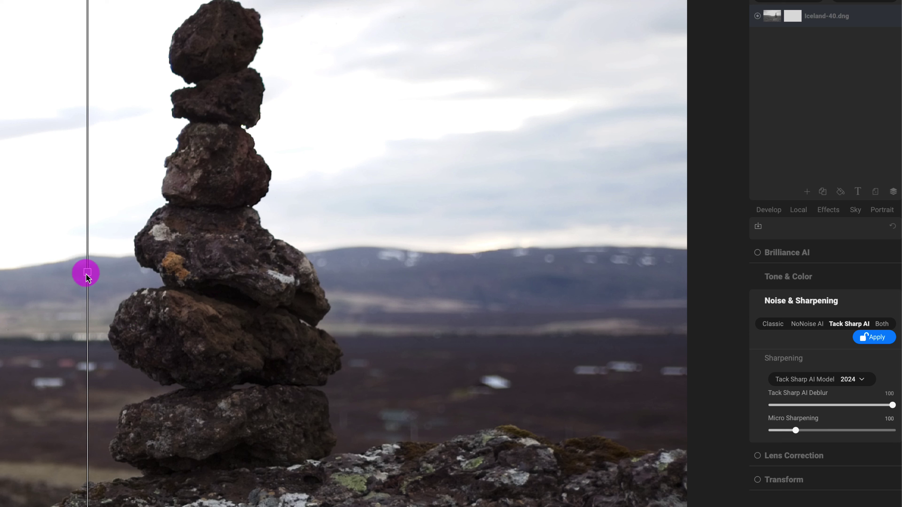
pyautogui.moveTo(90, 273); pyautogui.dragTo(219, 272)
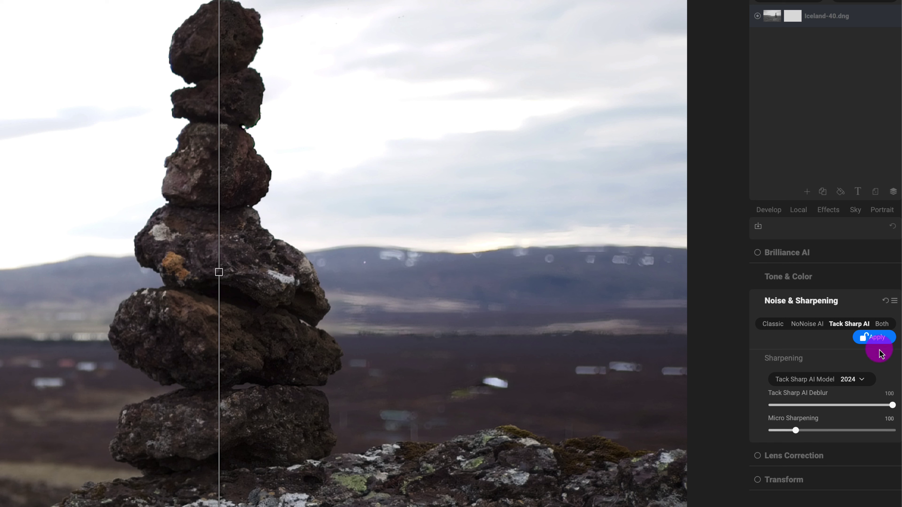
pyautogui.click(874, 338)
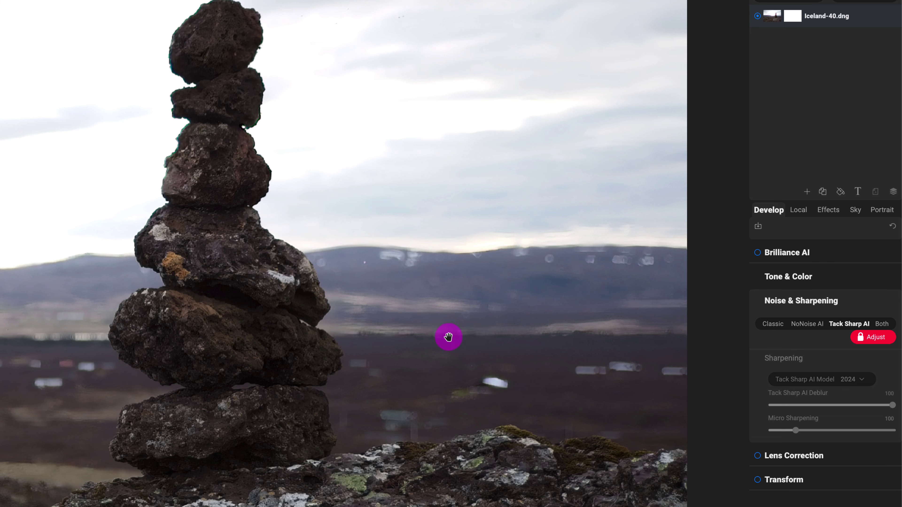
pyautogui.click(85, 254)
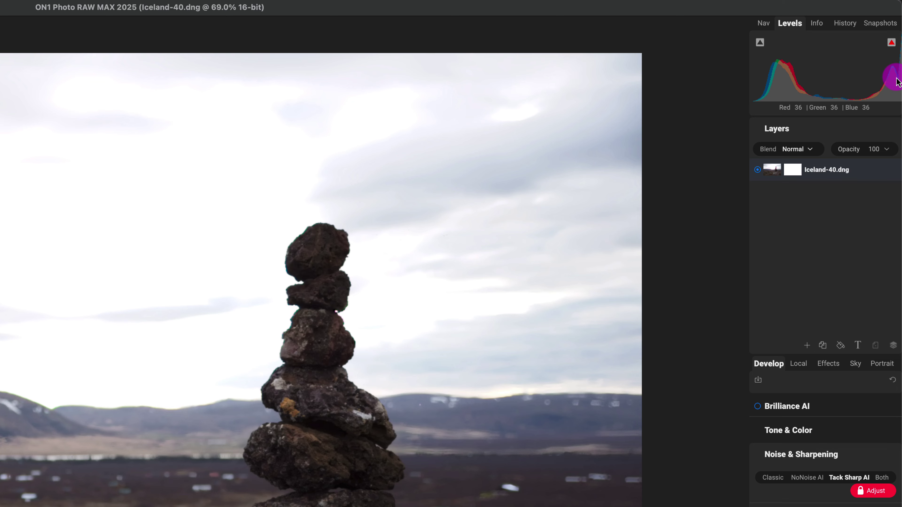
# Step: Add a local adjustment and restrict it to the sky with an AI region mask
pyautogui.click(796, 363)
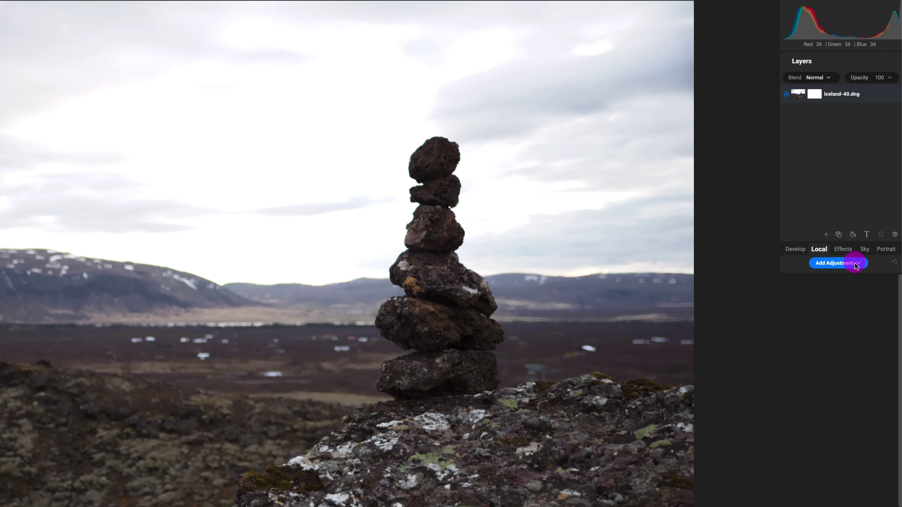
pyautogui.click(854, 264)
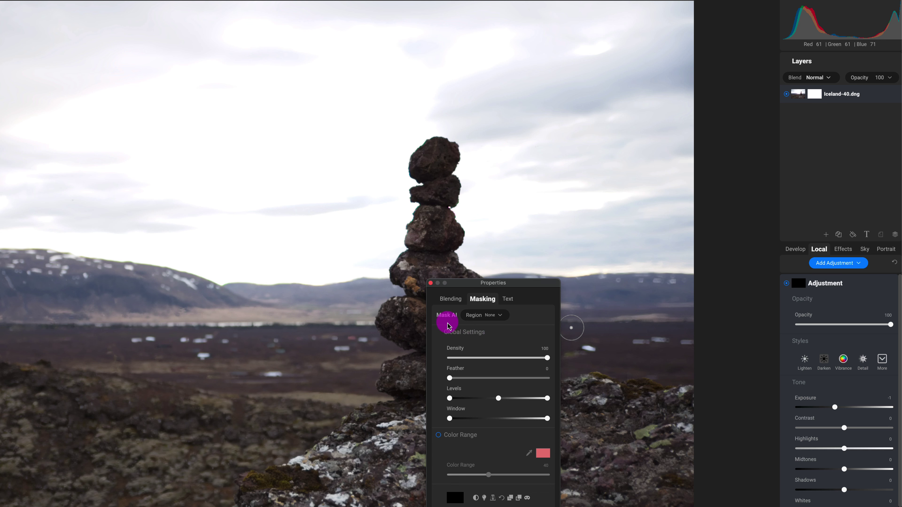
pyautogui.click(501, 316)
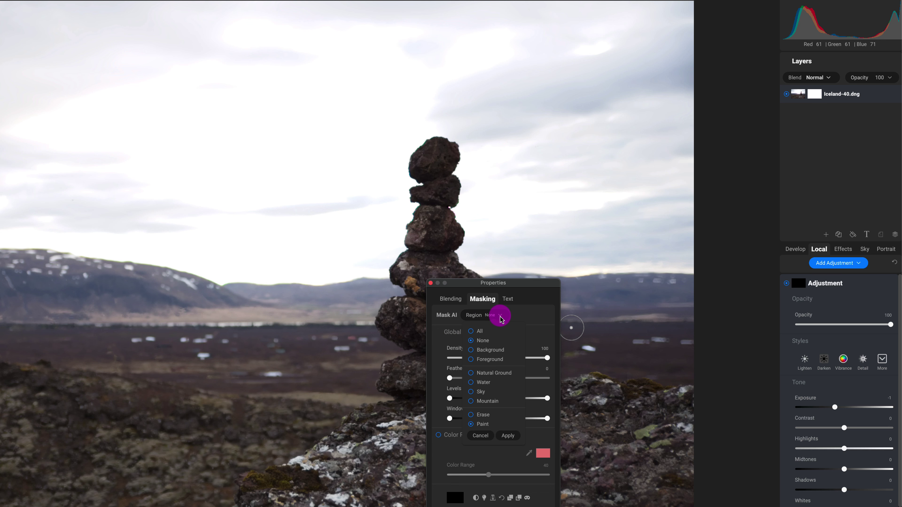
pyautogui.click(483, 373)
pyautogui.click(476, 392)
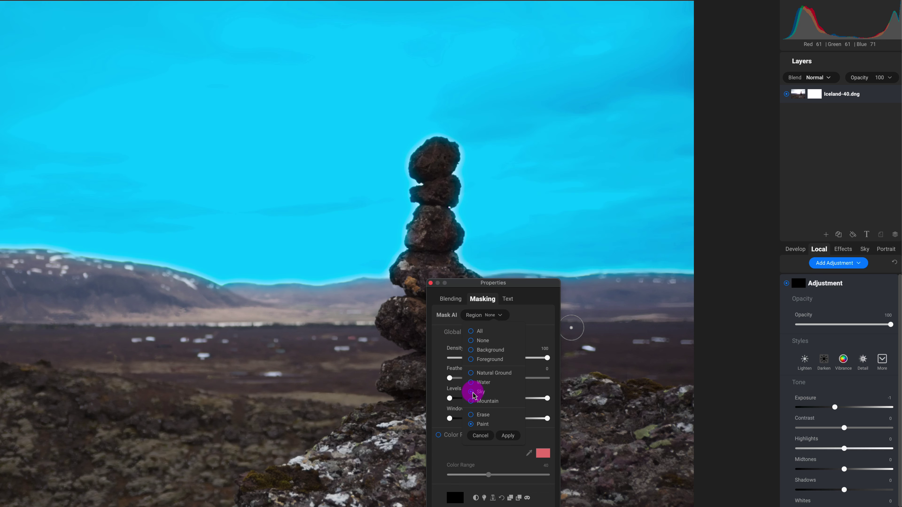
pyautogui.click(517, 435)
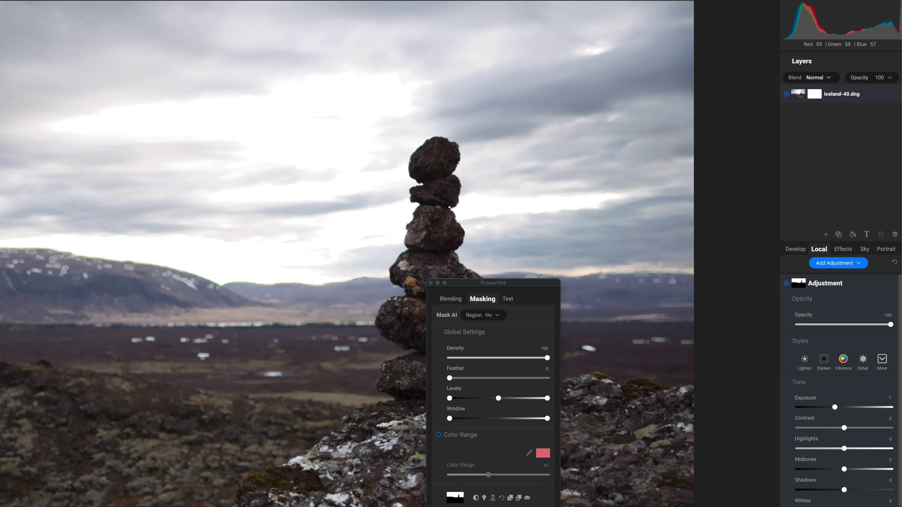
# Step: Inspect the sky mask in black and white, restore the normal photo view and close the mask properties
pyautogui.click(527, 499)
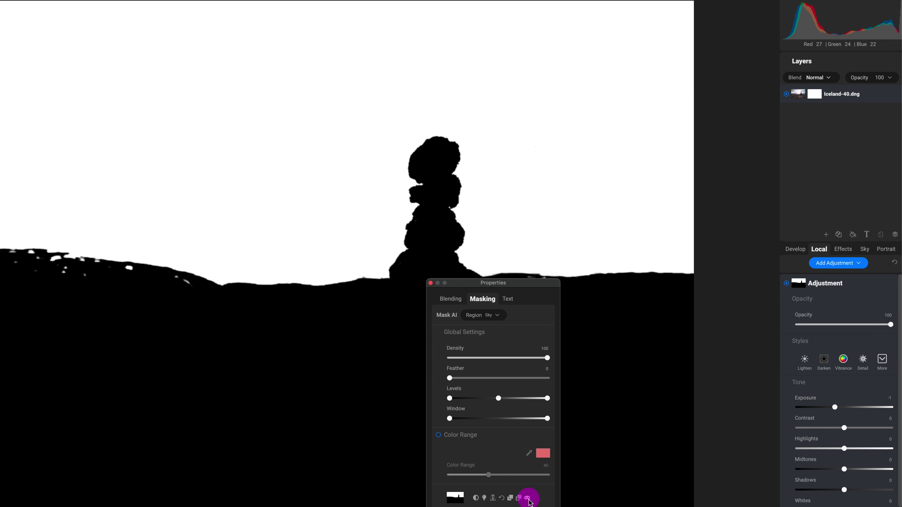
pyautogui.click(527, 498)
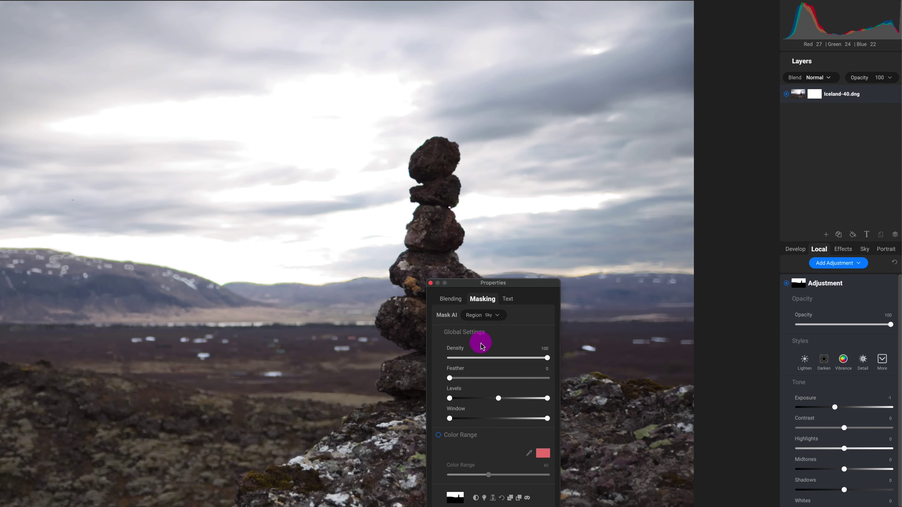
pyautogui.click(430, 284)
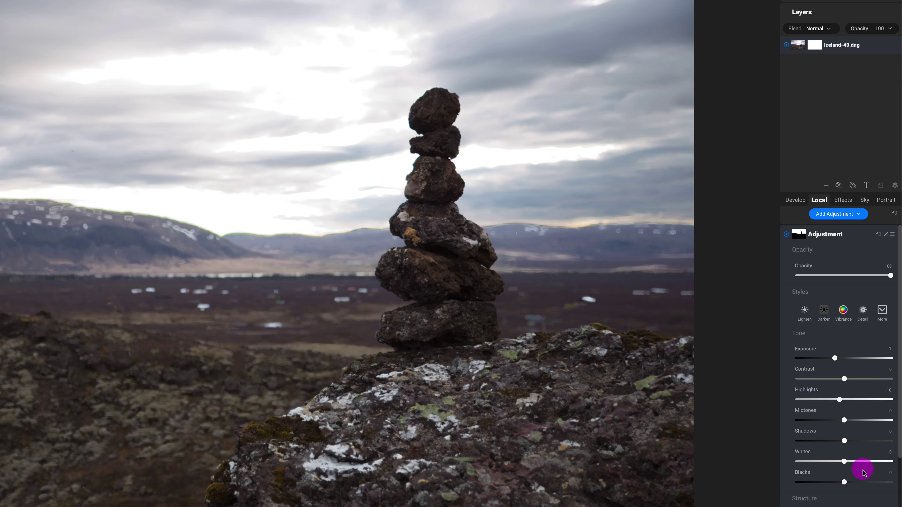
# Step: Lower the sky adjustment's Whites slightly and its Highlights further, using the highlight clipping overlay as a guide
pyautogui.moveTo(847, 461); pyautogui.dragTo(840, 461)
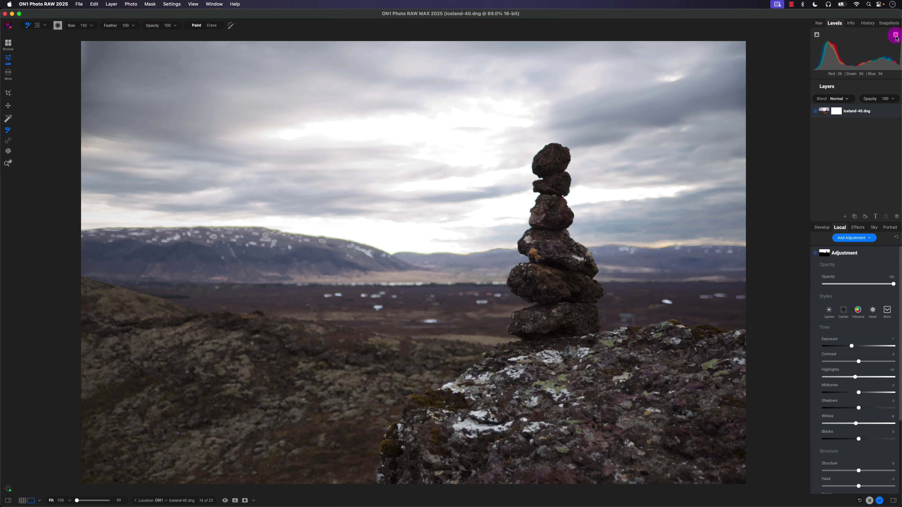
pyautogui.click(896, 36)
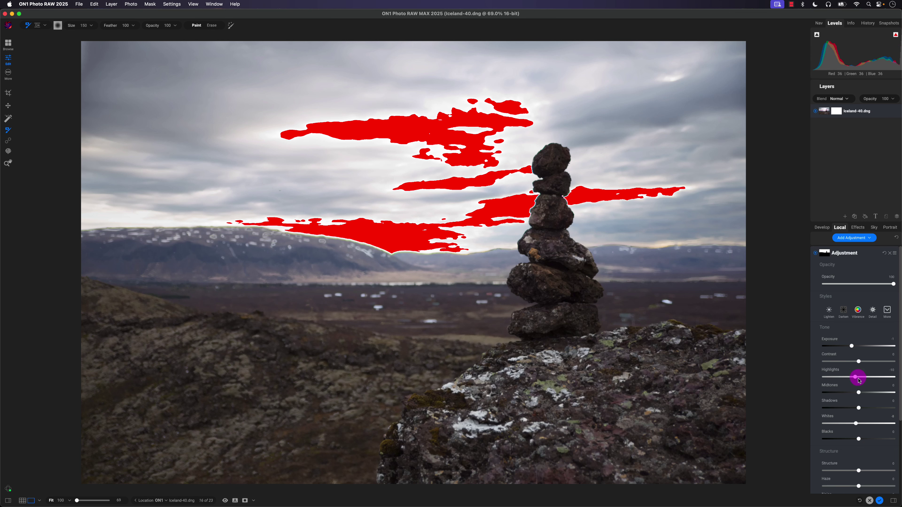
pyautogui.moveTo(855, 379); pyautogui.dragTo(849, 379)
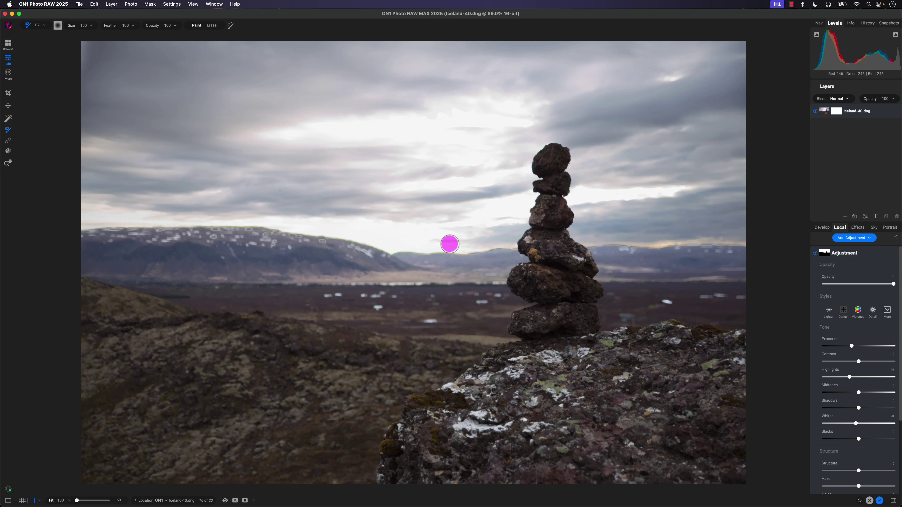
# Step: Enable Lens Correction and raise the Color Fringe strength to 100 to reduce the green fringe along the mountain ridge
pyautogui.press('z')
pyautogui.click(405, 255)
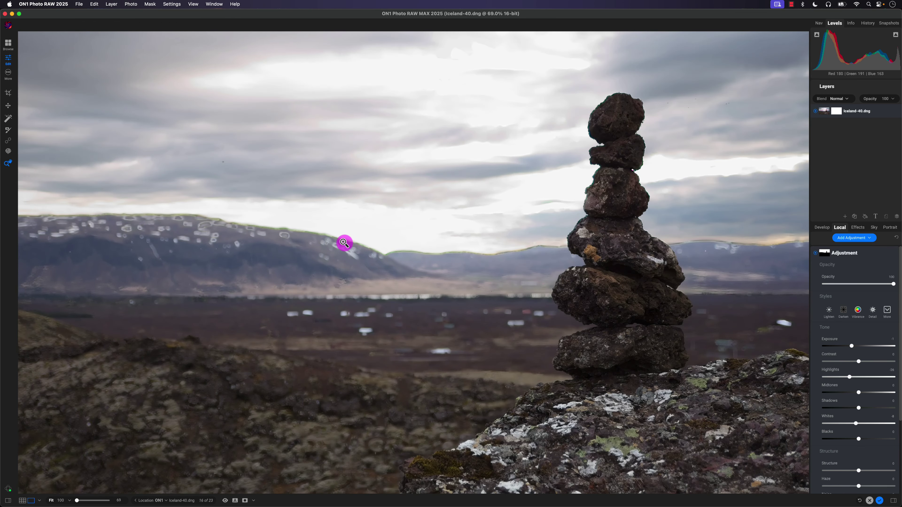
pyautogui.click(409, 253)
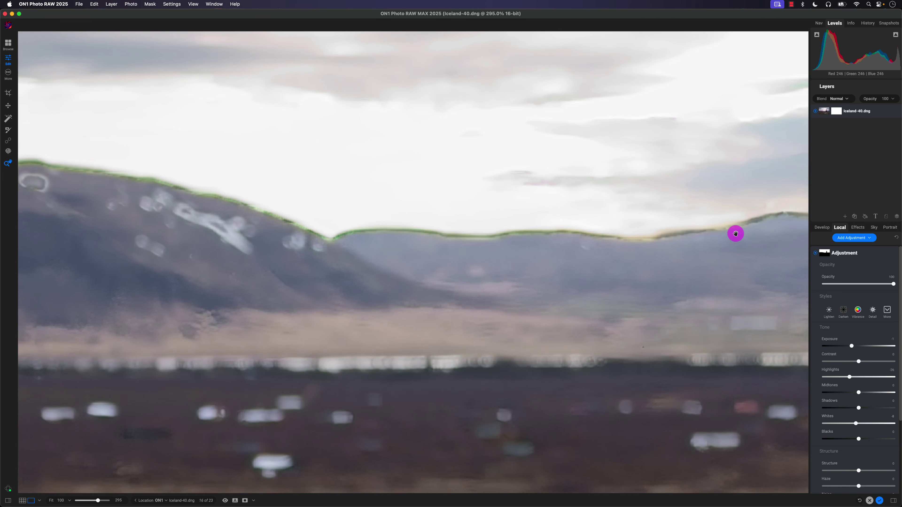
pyautogui.click(819, 228)
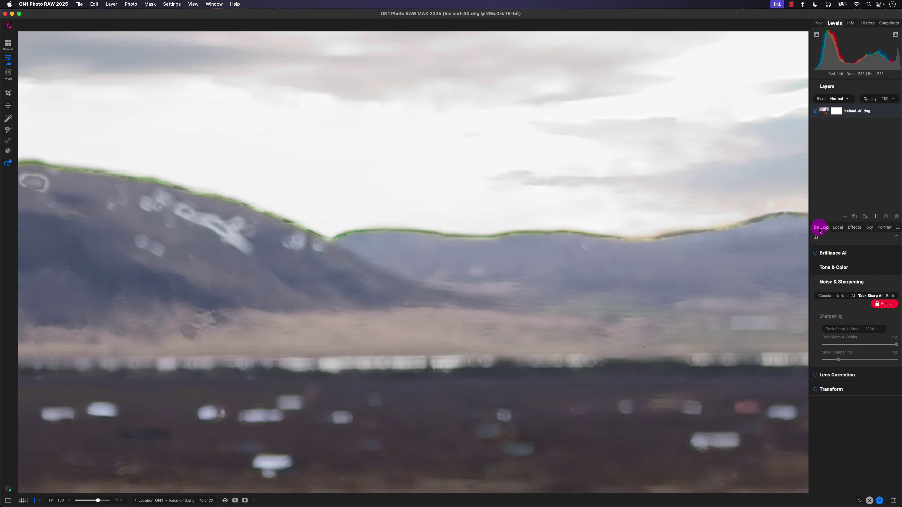
pyautogui.click(820, 375)
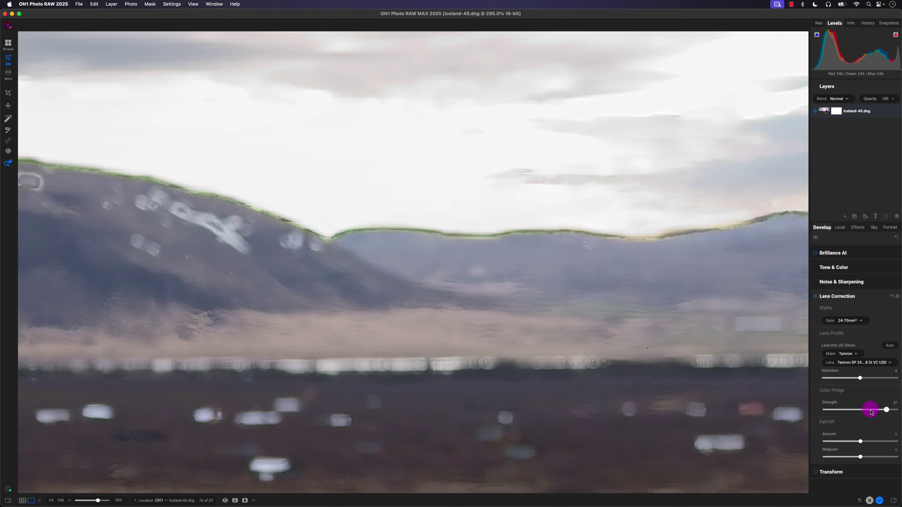
pyautogui.moveTo(868, 411); pyautogui.dragTo(899, 408)
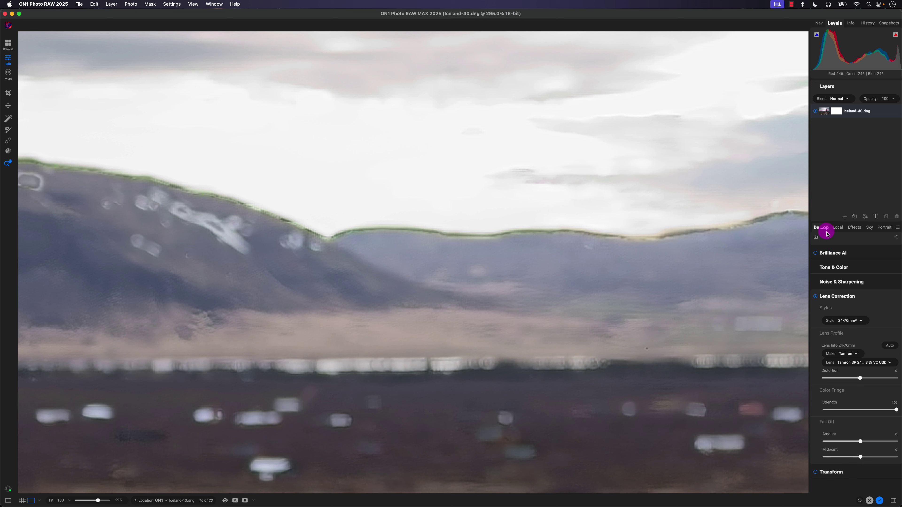
# Step: Feather the local adjustment's sky mask to about 50 to soften its edge along the mountains
pyautogui.click(839, 228)
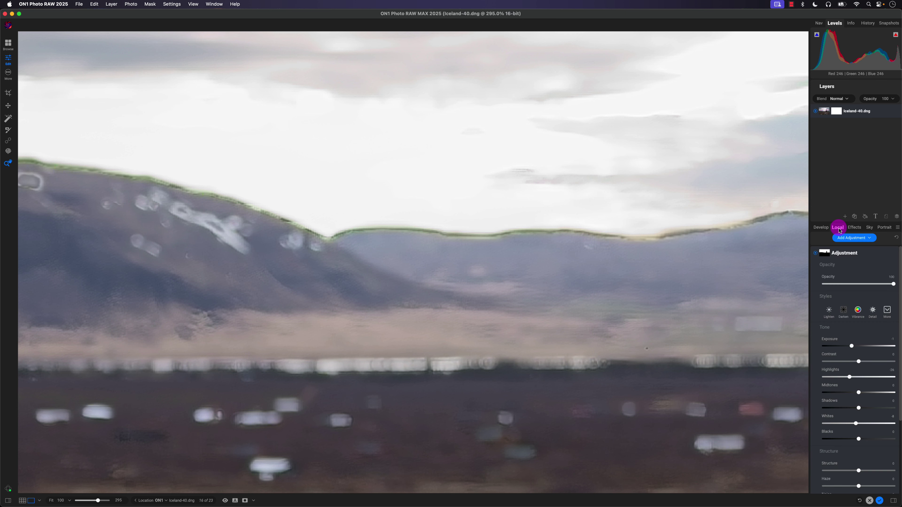
pyautogui.click(824, 253)
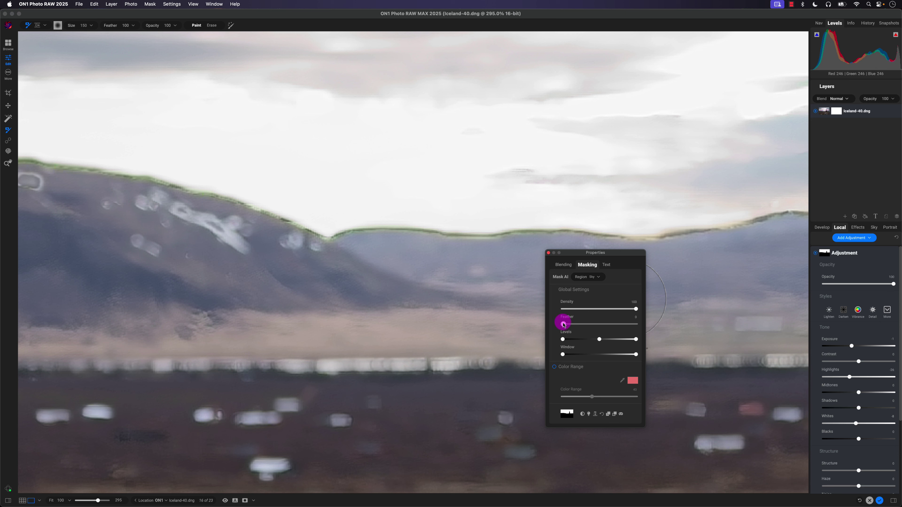
pyautogui.moveTo(567, 324); pyautogui.dragTo(600, 324)
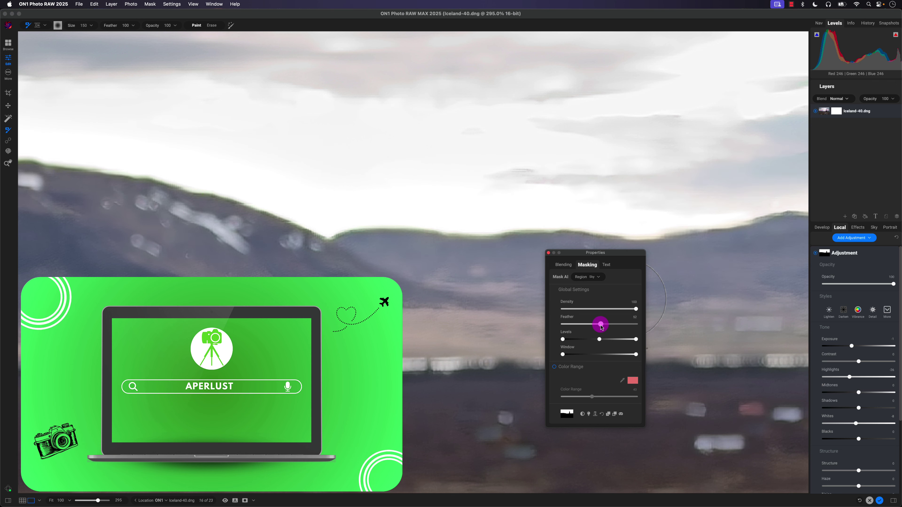
pyautogui.click(560, 267)
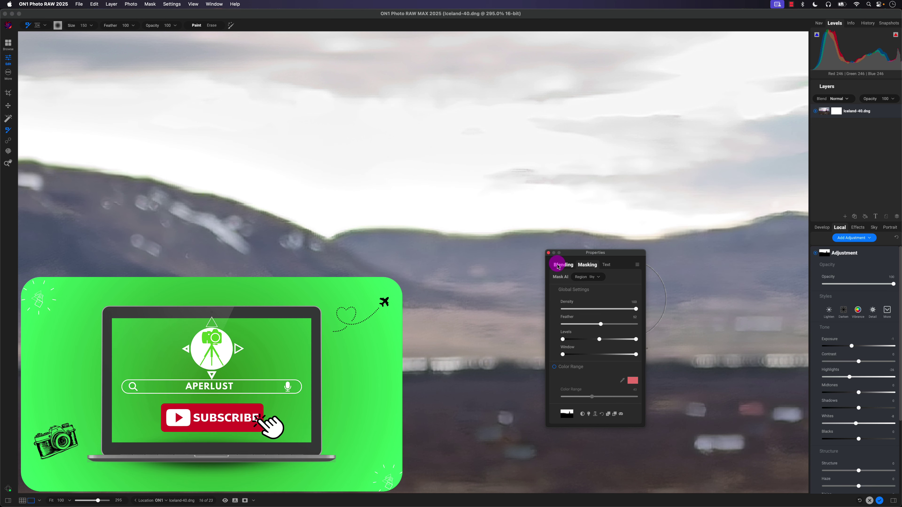
pyautogui.click(816, 254)
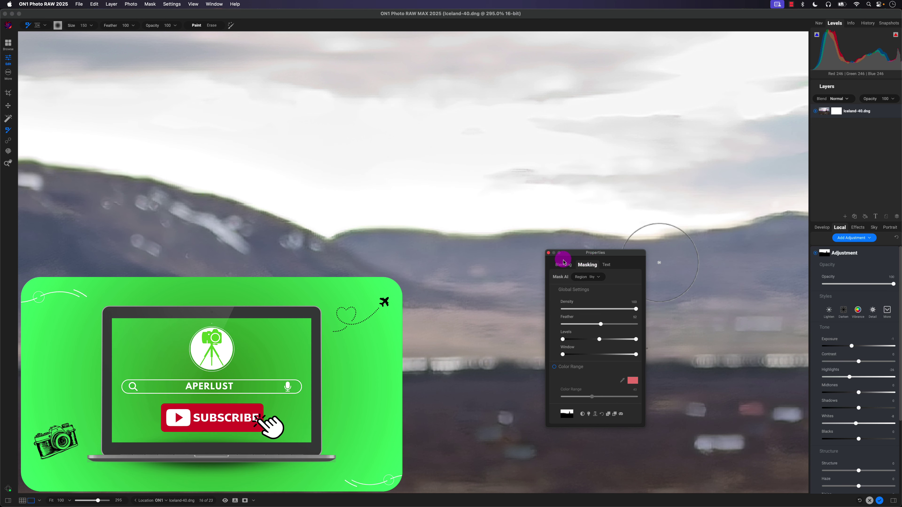
pyautogui.click(548, 252)
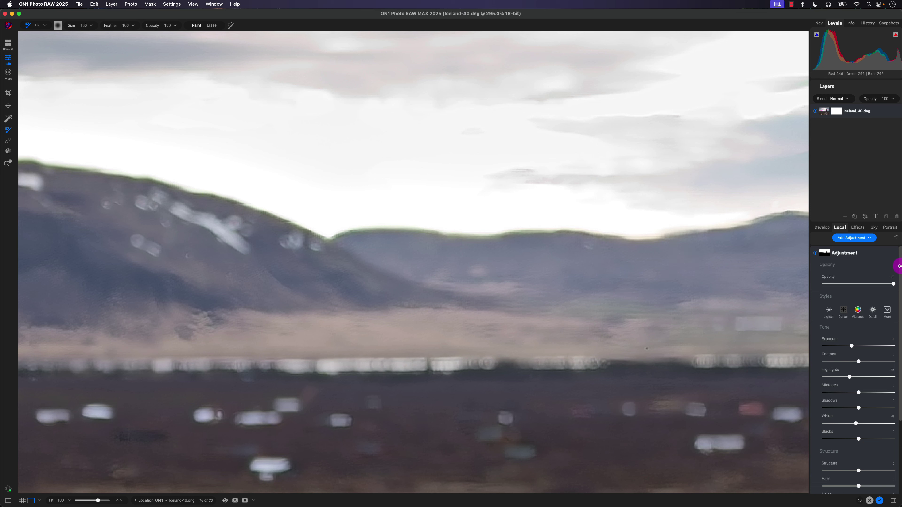
# Step: Copy the feathered sky mask from the local adjustment
pyautogui.click(828, 257)
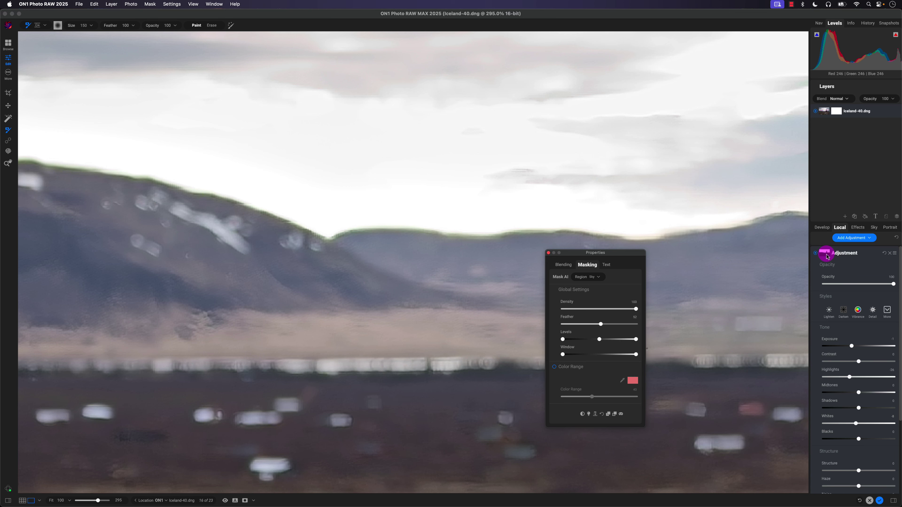
pyautogui.click(548, 252)
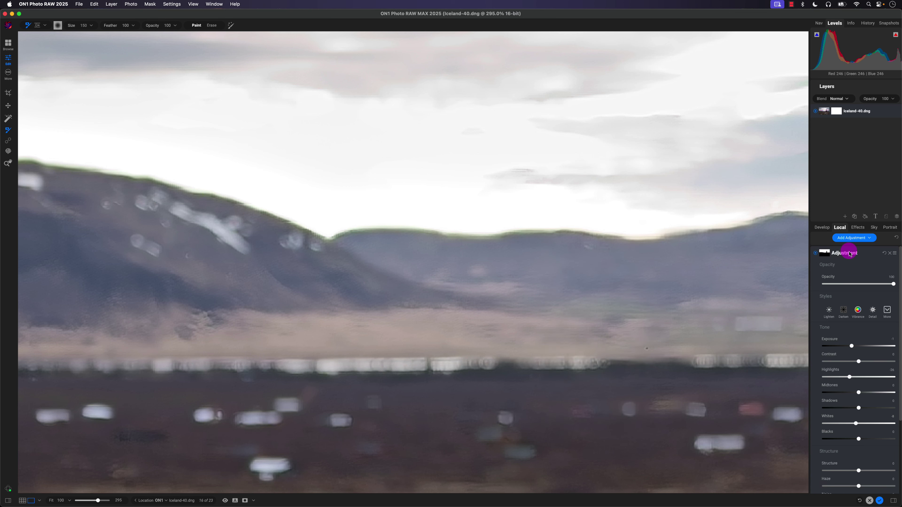
pyautogui.rightClick(829, 253)
pyautogui.click(840, 272)
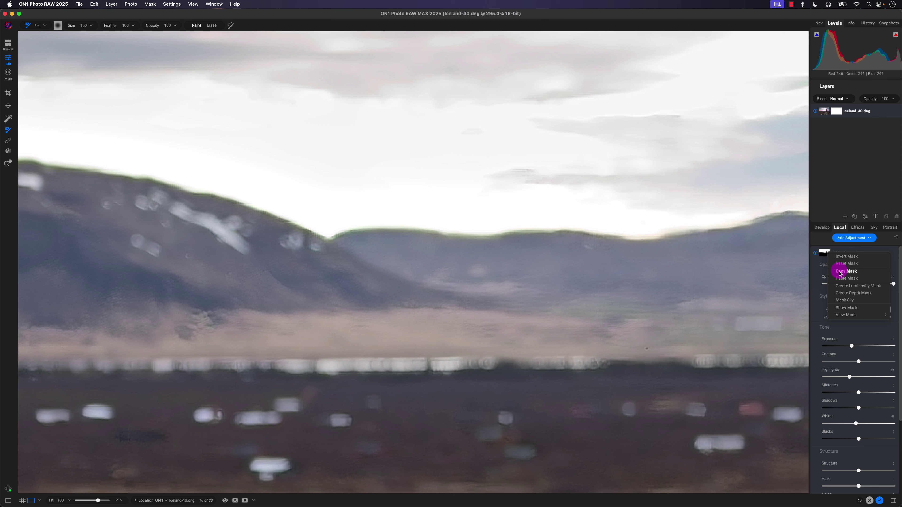
# Step: Add a Color Adjustment filter to the photo and paste the copied sky mask onto it
pyautogui.click(859, 230)
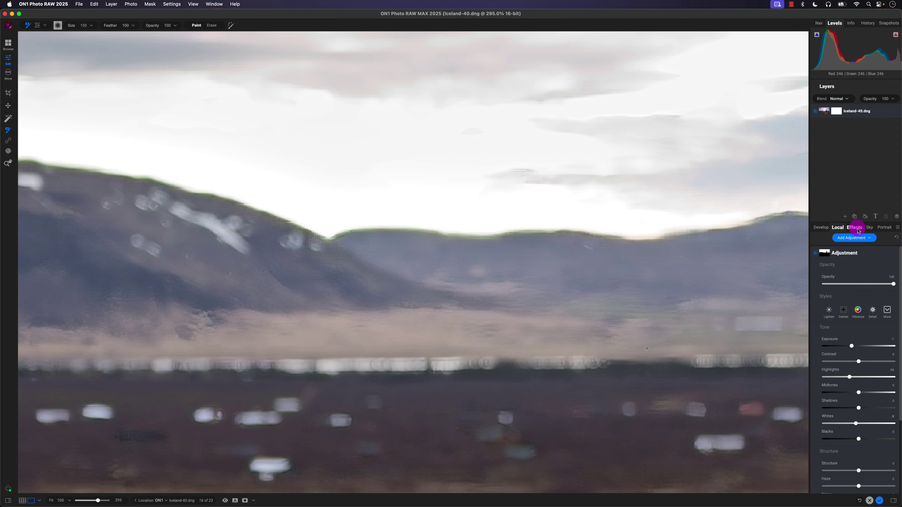
pyautogui.click(855, 251)
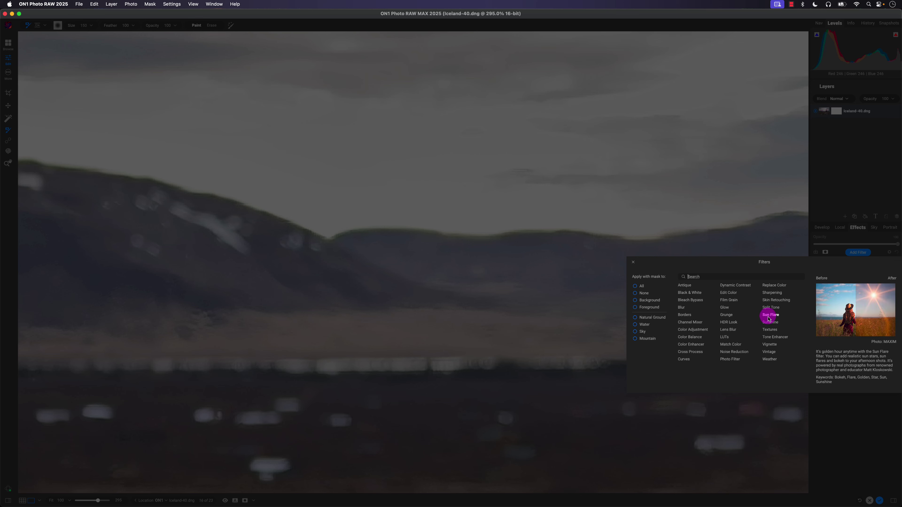
pyautogui.click(694, 329)
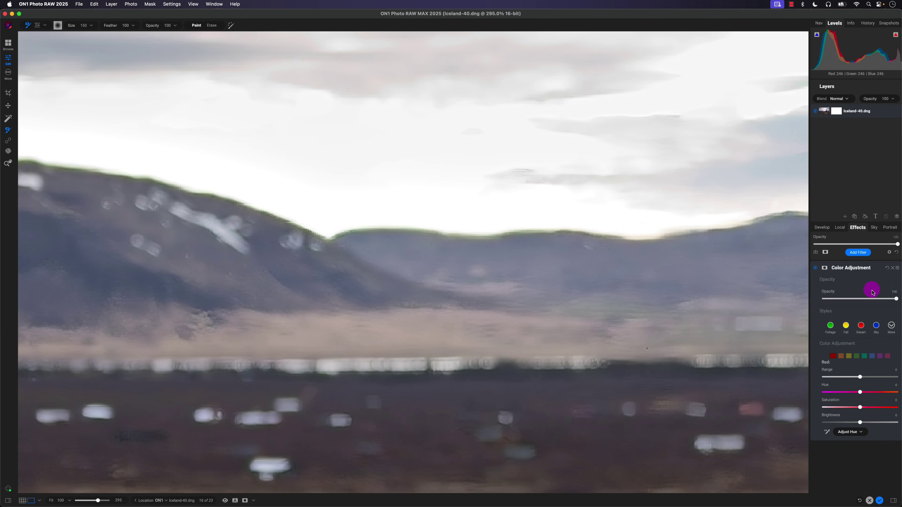
pyautogui.click(829, 269)
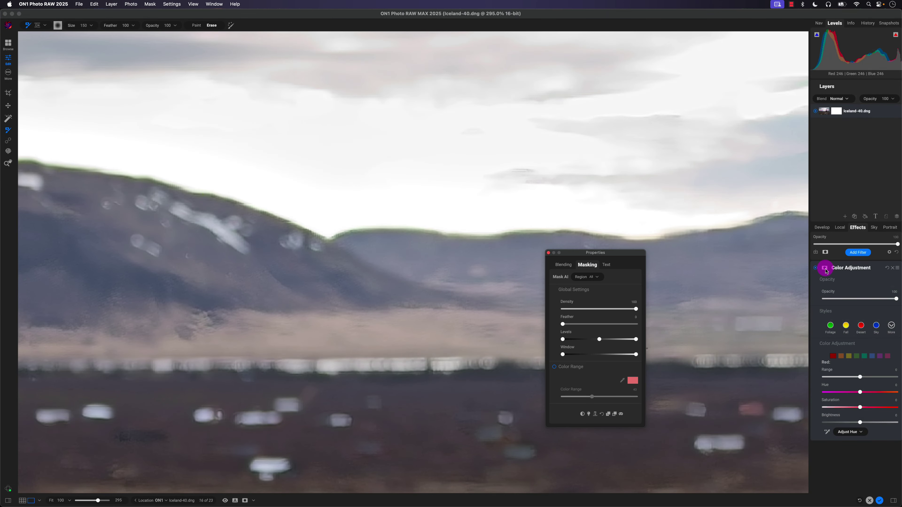
pyautogui.click(826, 269)
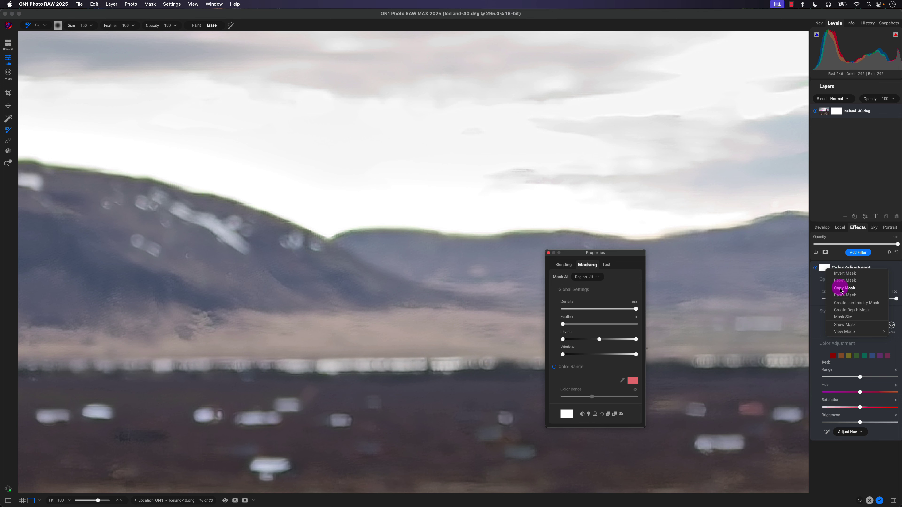
pyautogui.click(841, 296)
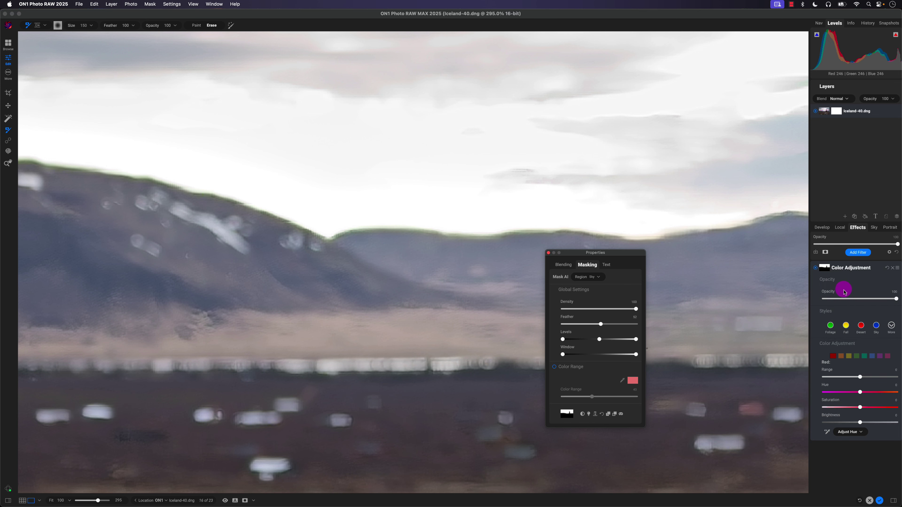
# Step: With the mask displayed, raise the Color Adjustment mask's Feather to about 70 and shift its Levels midpoint to brighten the transition
pyautogui.click(622, 415)
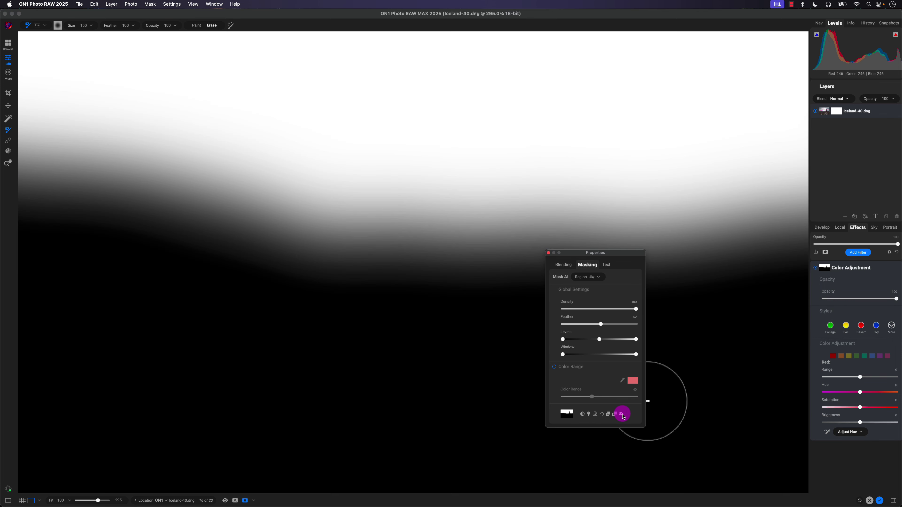
pyautogui.moveTo(602, 327); pyautogui.dragTo(615, 327)
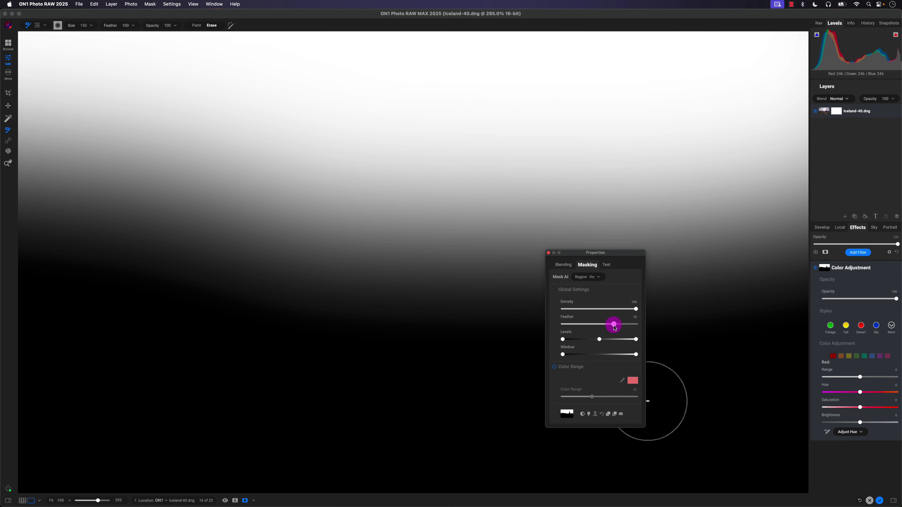
pyautogui.moveTo(599, 341)
pyautogui.mouseDown()
pyautogui.moveTo(584, 342)
pyautogui.moveTo(612, 343)
pyautogui.moveTo(587, 342)
pyautogui.mouseUp()
pyautogui.click(549, 253)
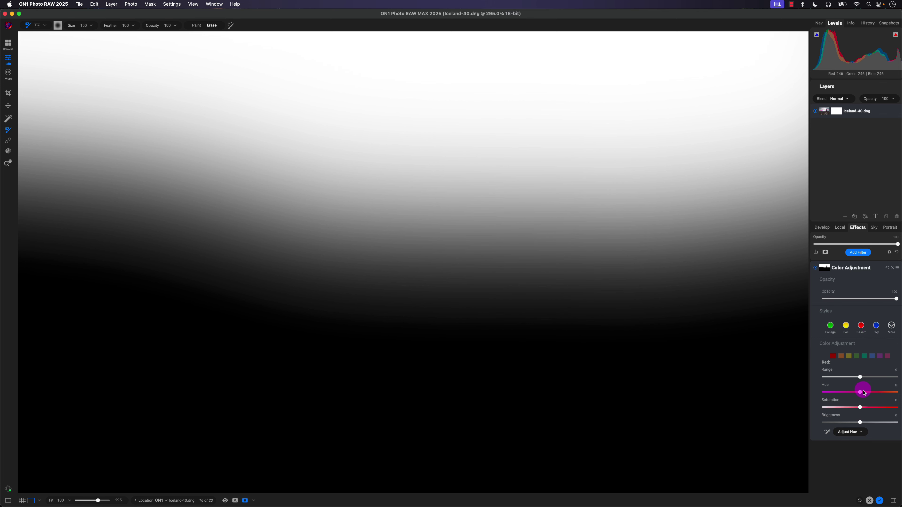
# Step: Hide the mask view and set the Color Adjustment's Green saturation to -100 to remove the fringe along the mountain ridge
pyautogui.click(857, 357)
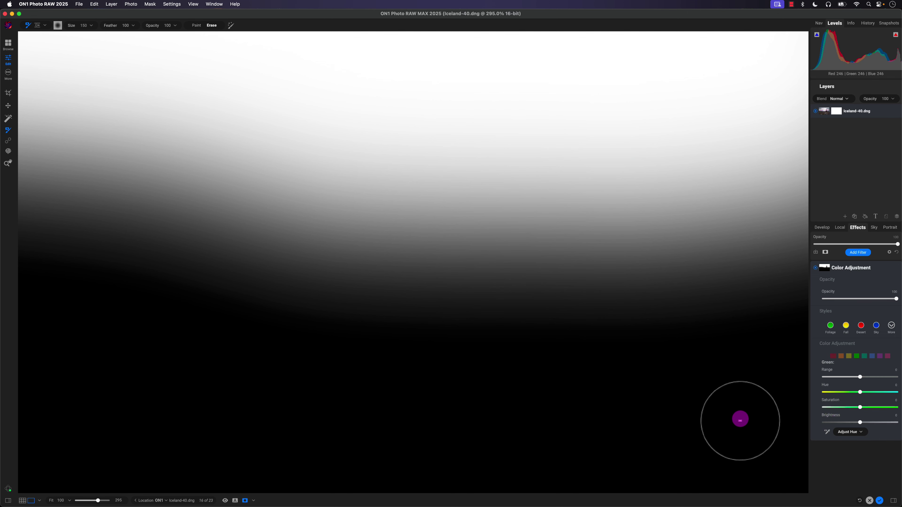
pyautogui.click(236, 501)
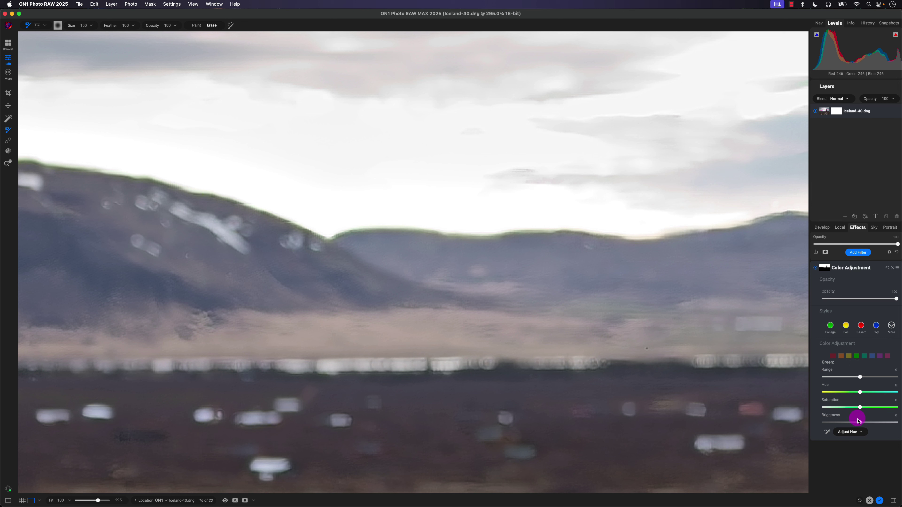
pyautogui.moveTo(860, 408)
pyautogui.mouseDown()
pyautogui.moveTo(824, 410)
pyautogui.moveTo(891, 406)
pyautogui.moveTo(798, 408)
pyautogui.moveTo(411, 228)
pyautogui.moveTo(331, 246)
pyautogui.moveTo(354, 226)
pyautogui.moveTo(540, 231)
pyautogui.mouseUp()
pyautogui.press('space')
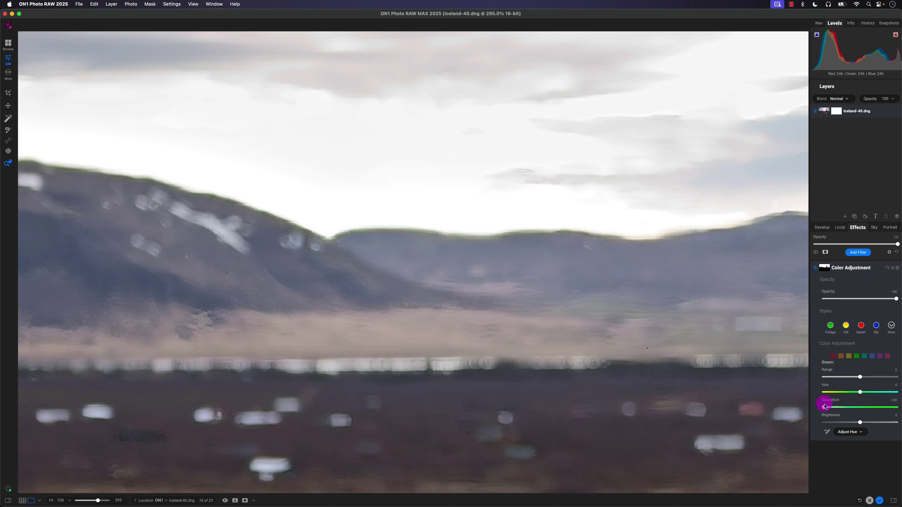
pyautogui.moveTo(825, 407); pyautogui.dragTo(797, 410)
pyautogui.click(865, 357)
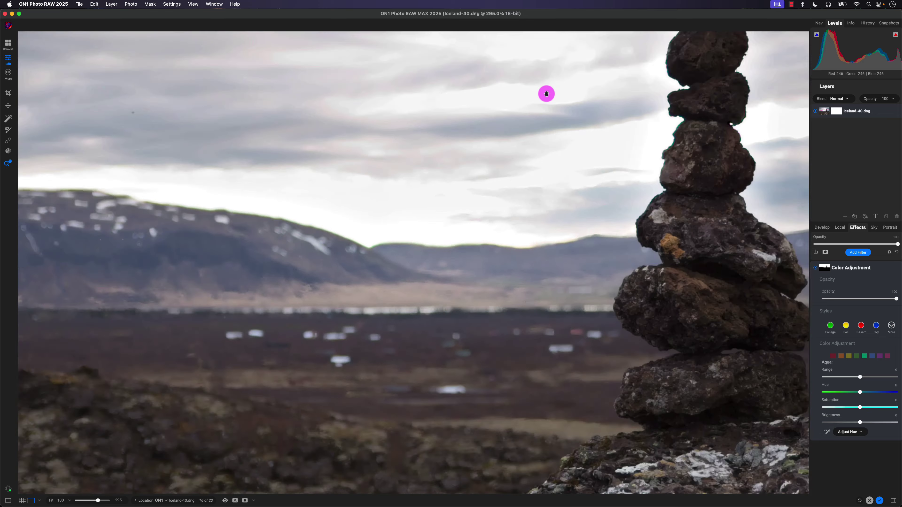
pyautogui.press('super+0')
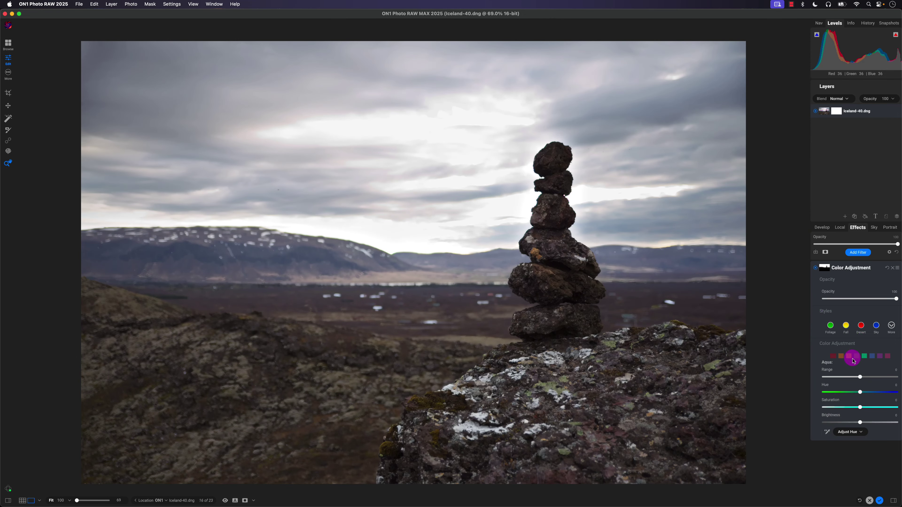
pyautogui.click(856, 357)
pyautogui.moveTo(859, 407); pyautogui.dragTo(825, 407)
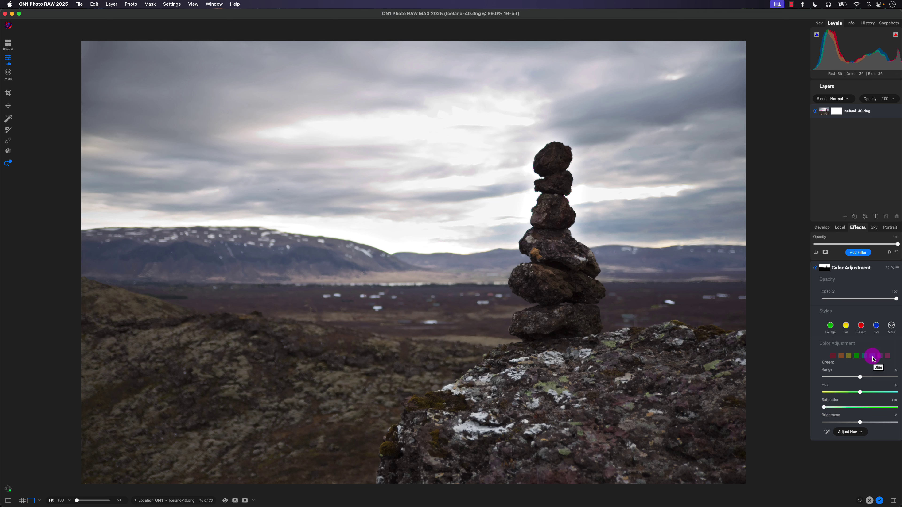
# Step: Compare the sky with the local adjustment switched off and on
pyautogui.click(839, 227)
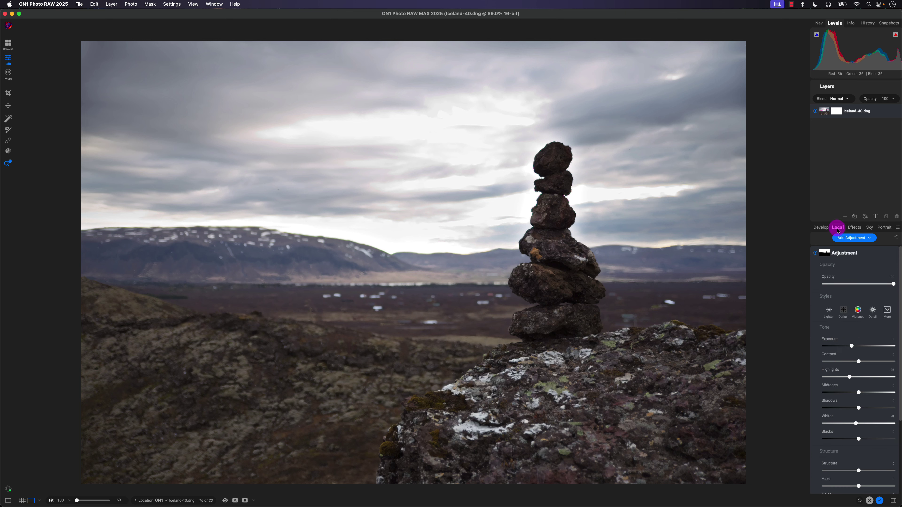
pyautogui.click(816, 254)
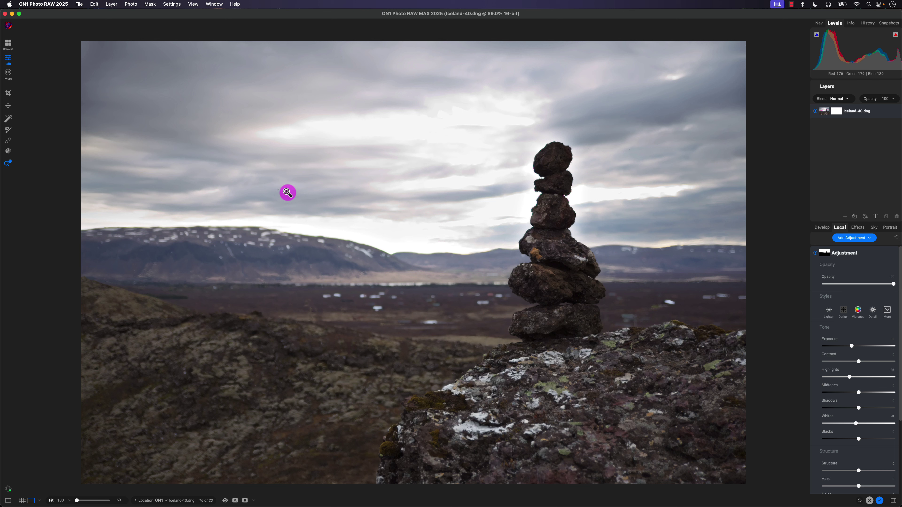
# Step: Retouch the small dust spots in the sky using Heal mode with the brush size reduced to 60
pyautogui.click(12, 143)
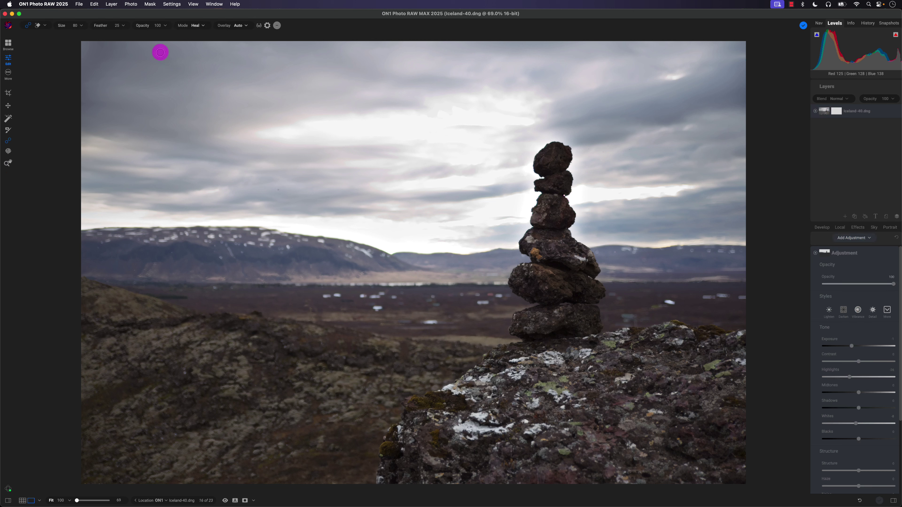
pyautogui.click(195, 26)
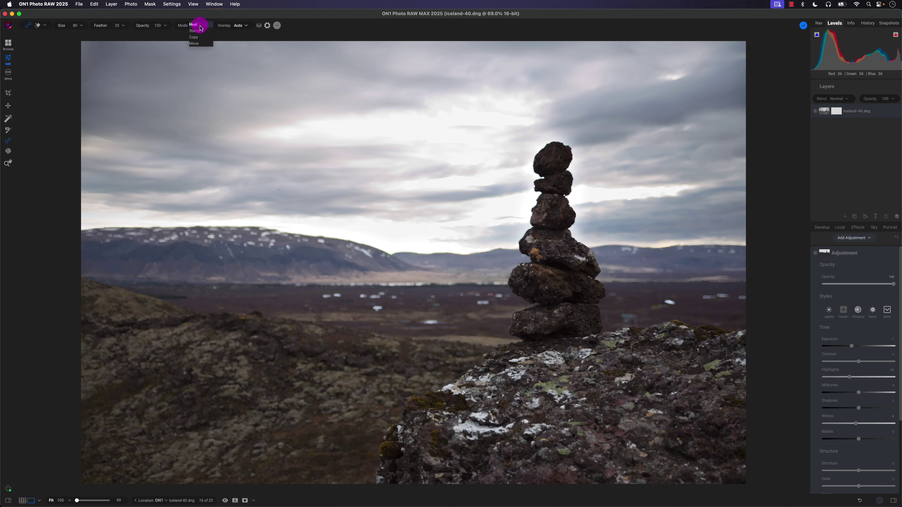
pyautogui.click(193, 25)
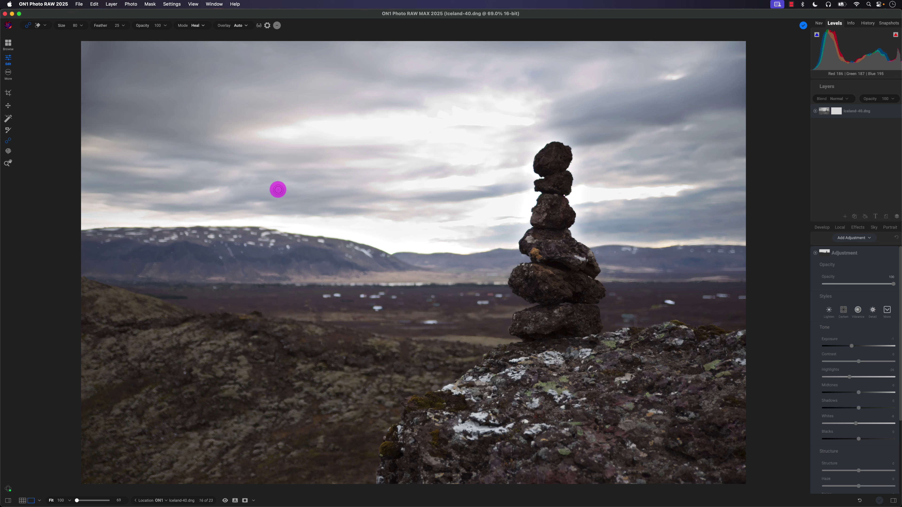
pyautogui.press('[')
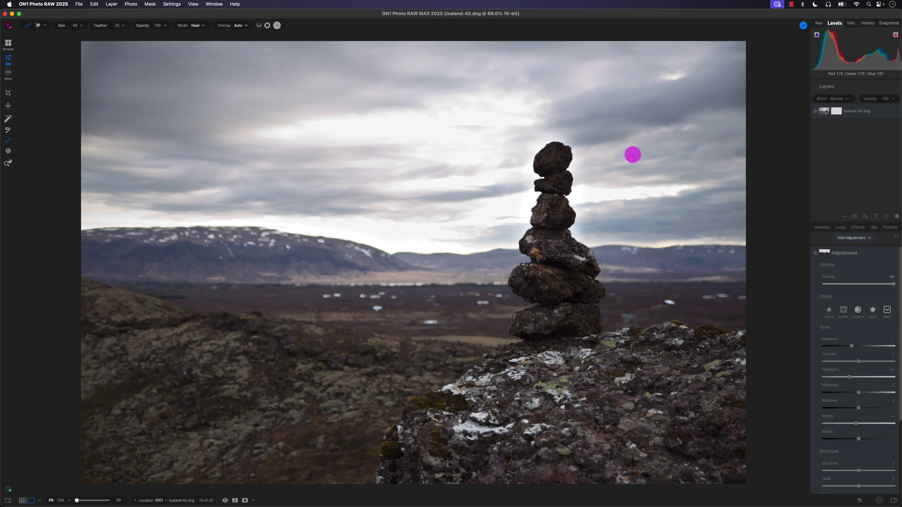
pyautogui.click(630, 150)
pyautogui.moveTo(630, 150); pyautogui.dragTo(590, 149)
pyautogui.press('z')
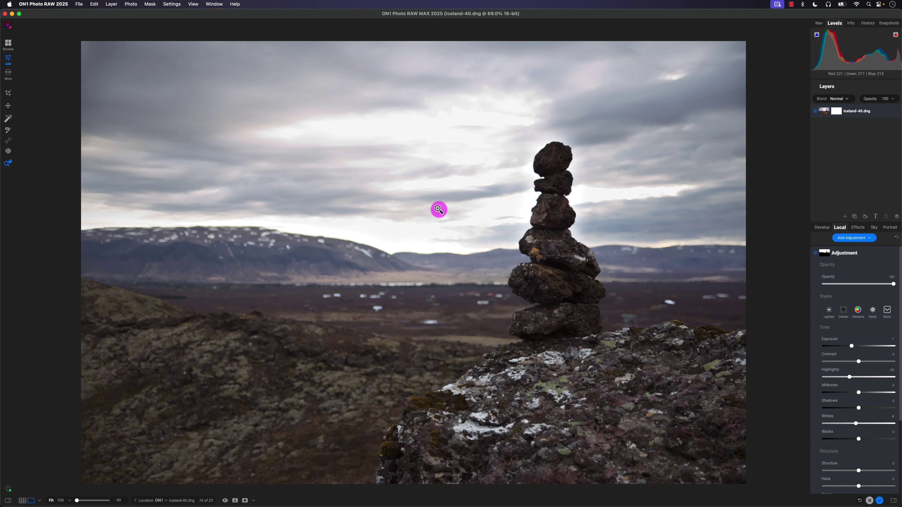
# Step: Select the rock stack and foreground boulder with the Super Select tool, leaving out the sky, and apply a Color Adjustment filter to them
pyautogui.click(8, 121)
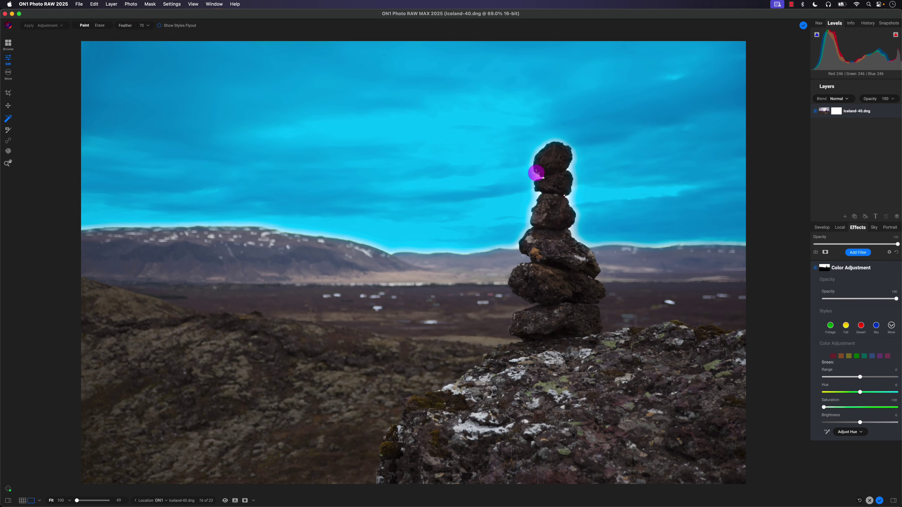
pyautogui.moveTo(552, 161); pyautogui.dragTo(555, 245)
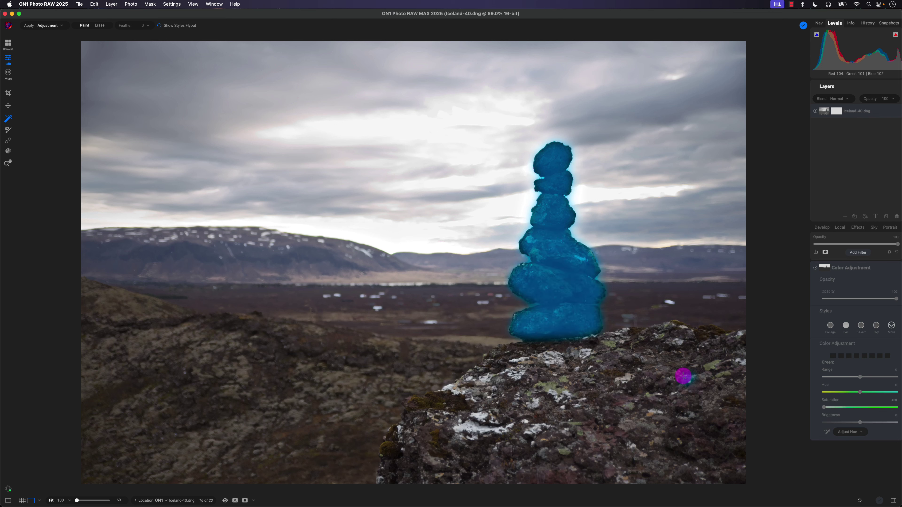
pyautogui.moveTo(554, 376); pyautogui.dragTo(535, 359)
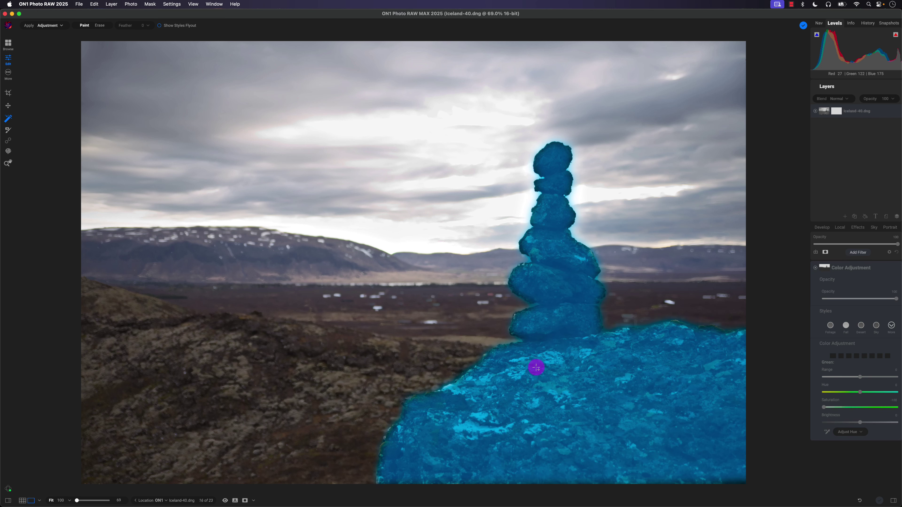
pyautogui.click(216, 165)
pyautogui.press('super+z')
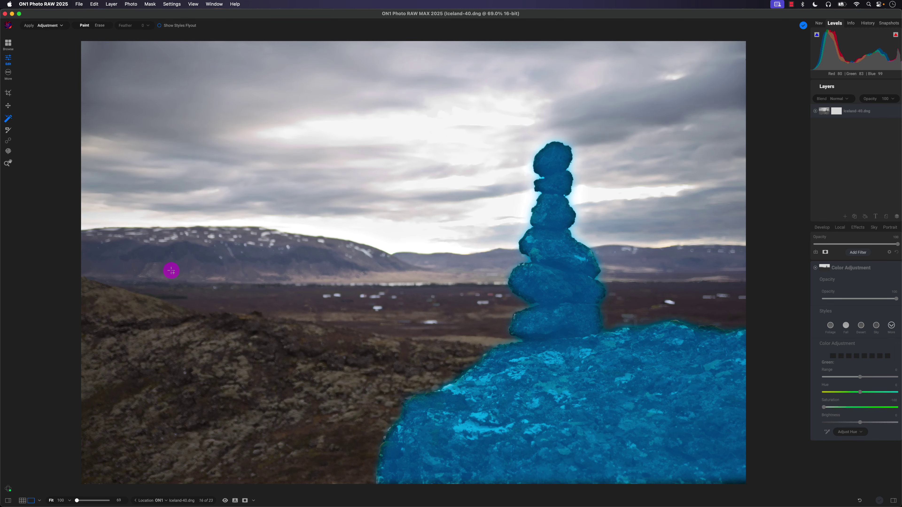
pyautogui.click(62, 28)
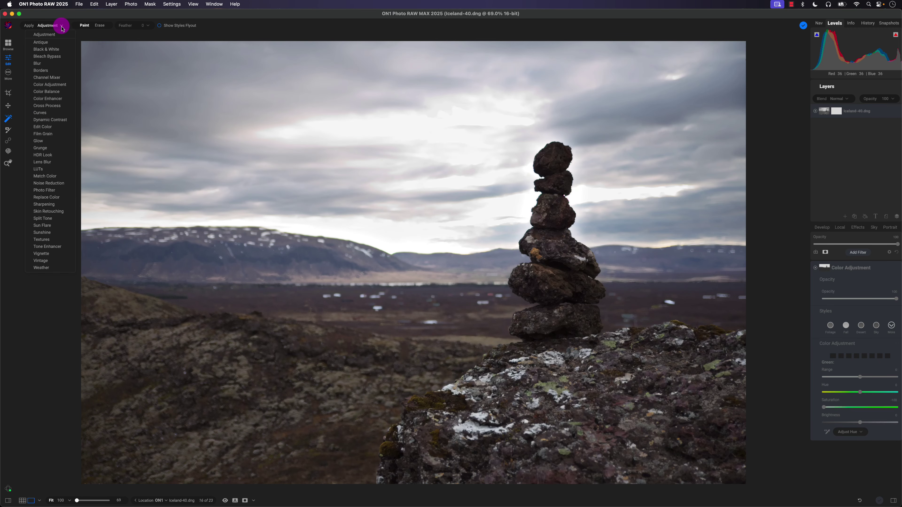
pyautogui.click(58, 84)
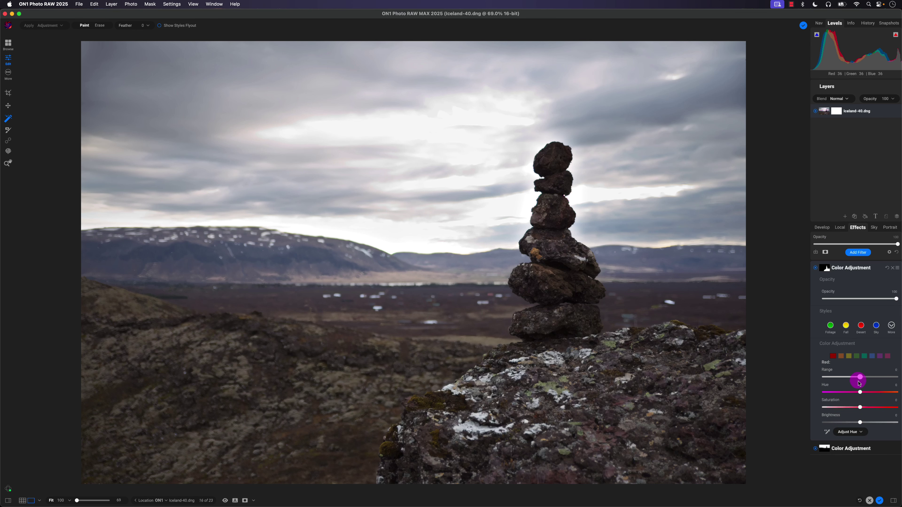
# Step: Inspect the new Color Adjustment's mask covering the rock stack and boulder, and return to the normal view
pyautogui.click(826, 270)
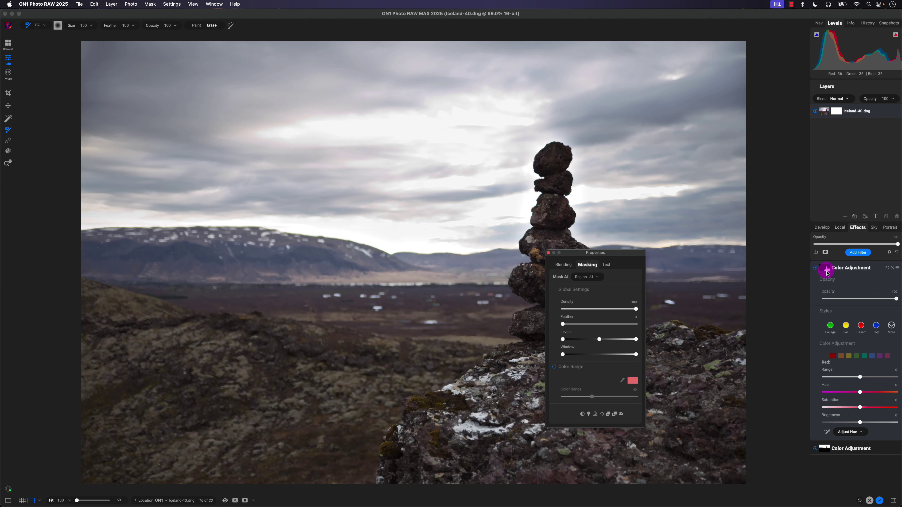
pyautogui.click(621, 415)
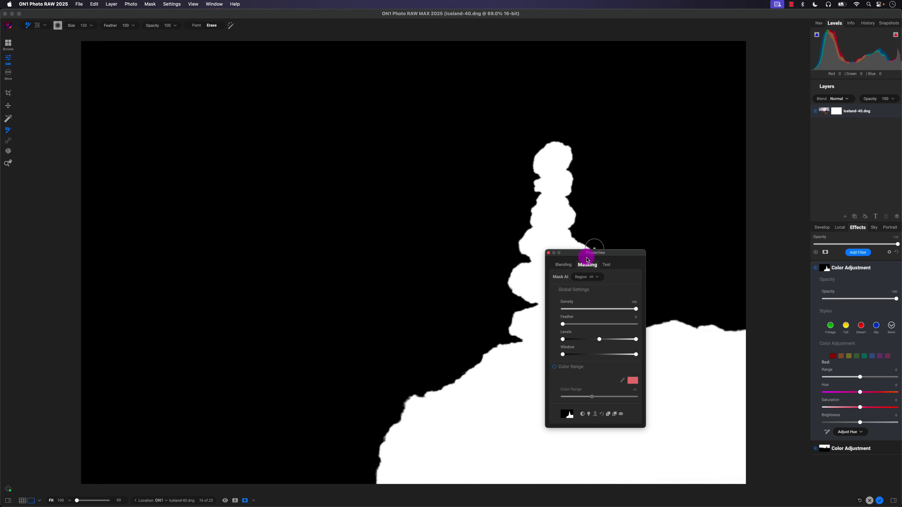
pyautogui.click(621, 415)
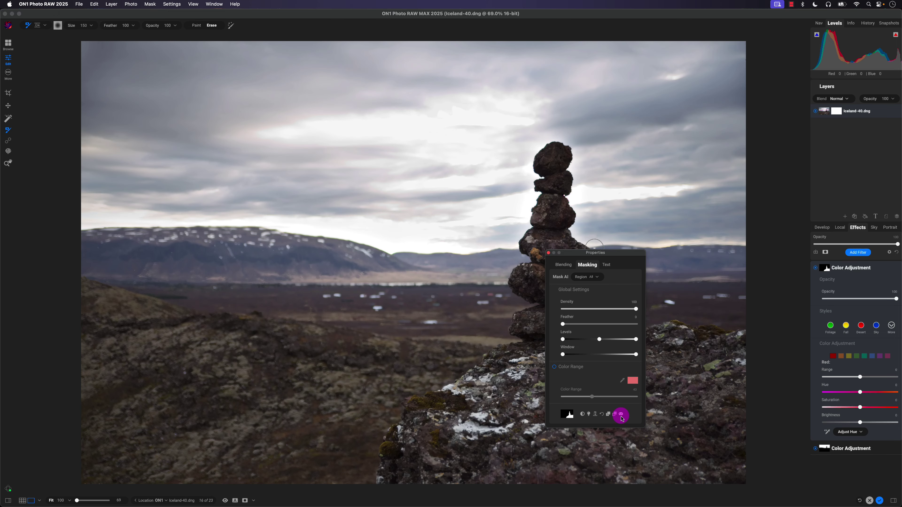
pyautogui.click(548, 252)
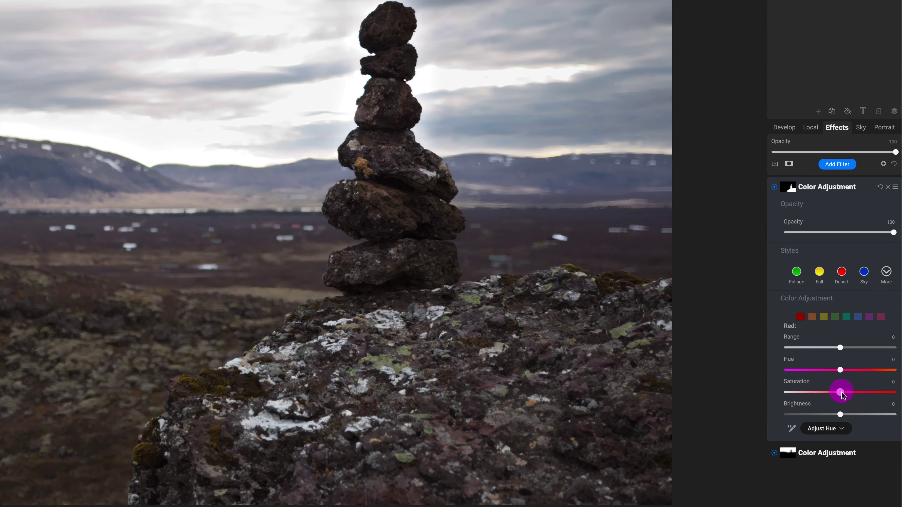
# Step: In the rock Color Adjustment, set the Red saturation to 55 and the Orange saturation to 70
pyautogui.moveTo(842, 393); pyautogui.dragTo(881, 393)
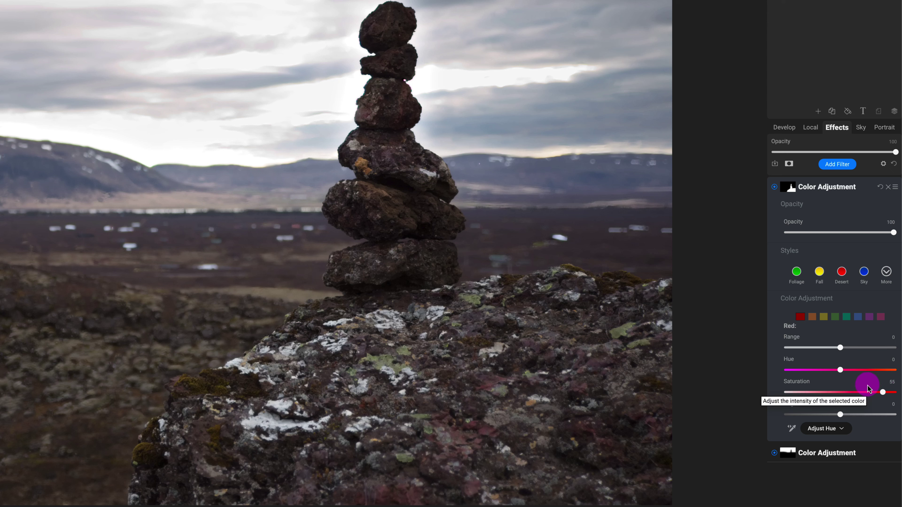
pyautogui.click(813, 319)
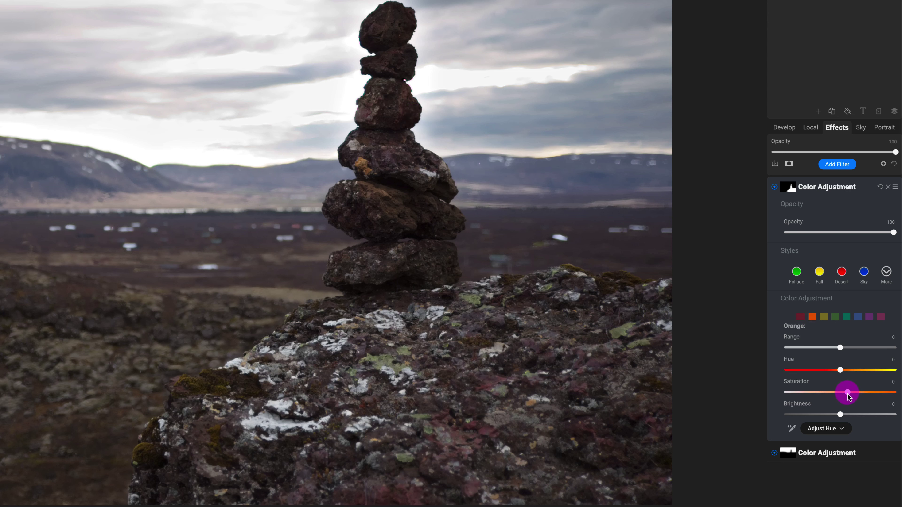
pyautogui.moveTo(848, 396); pyautogui.dragTo(886, 396)
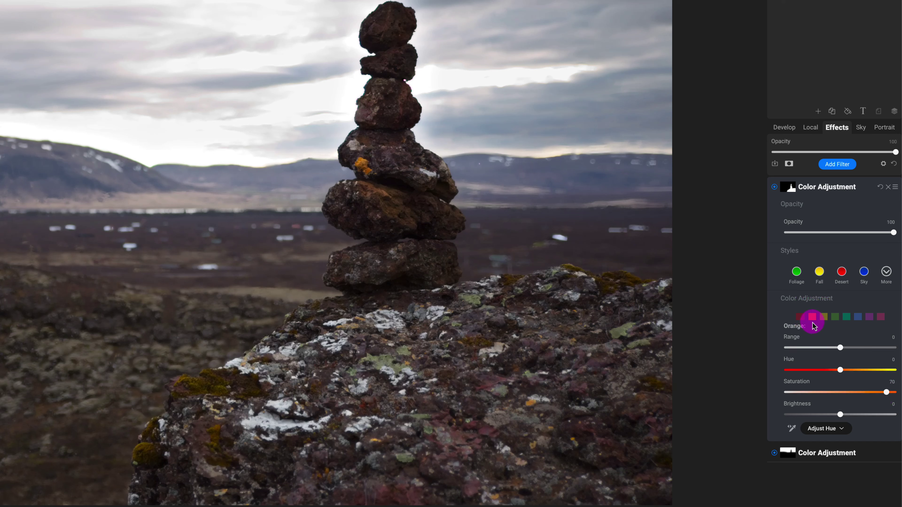
# Step: Raise the Red saturation to 100 in the rock Color Adjustment, and compare the photo with the filter off and on
pyautogui.click(801, 317)
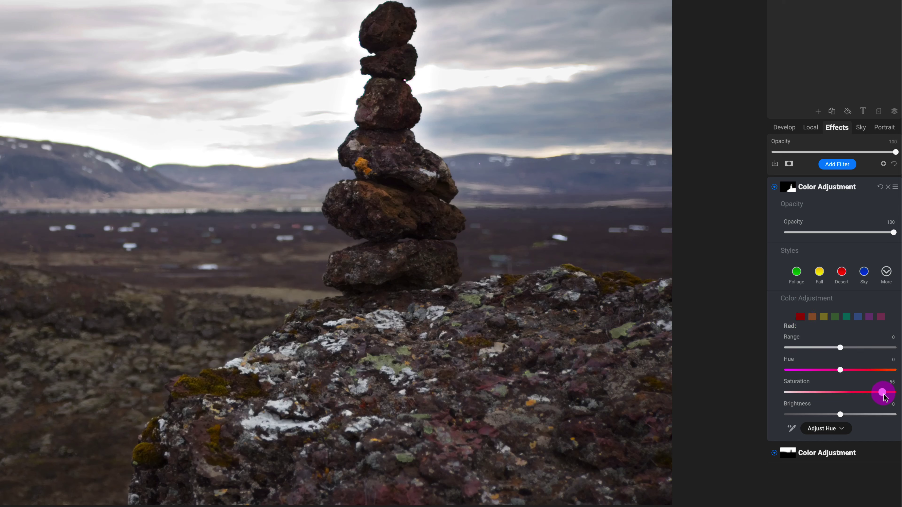
pyautogui.moveTo(885, 396); pyautogui.dragTo(894, 396)
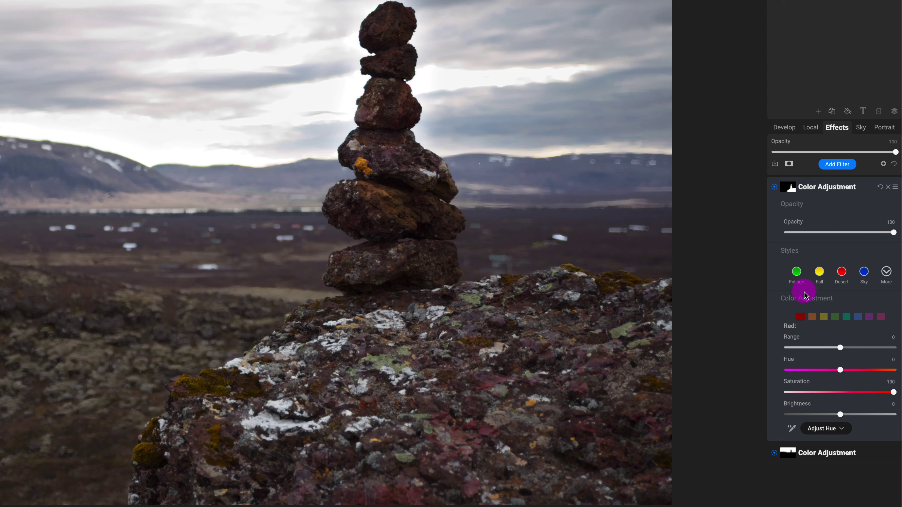
pyautogui.click(775, 189)
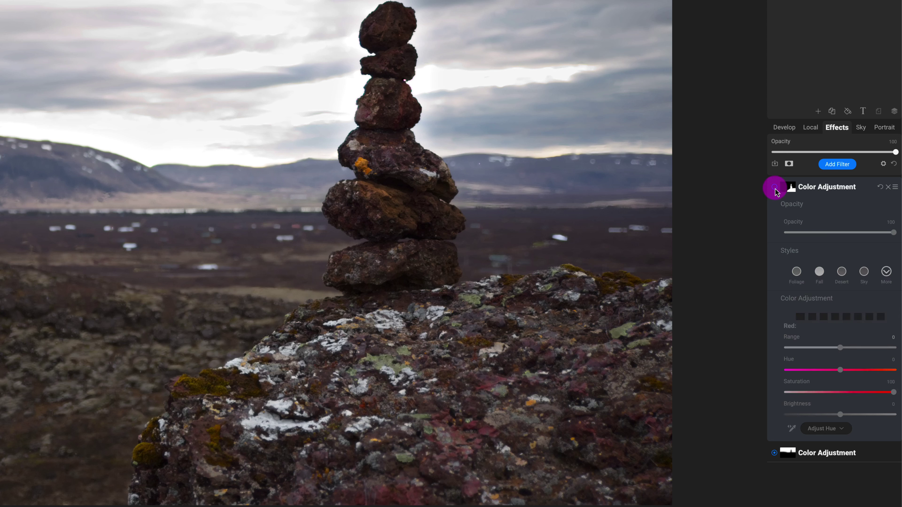
pyautogui.click(775, 189)
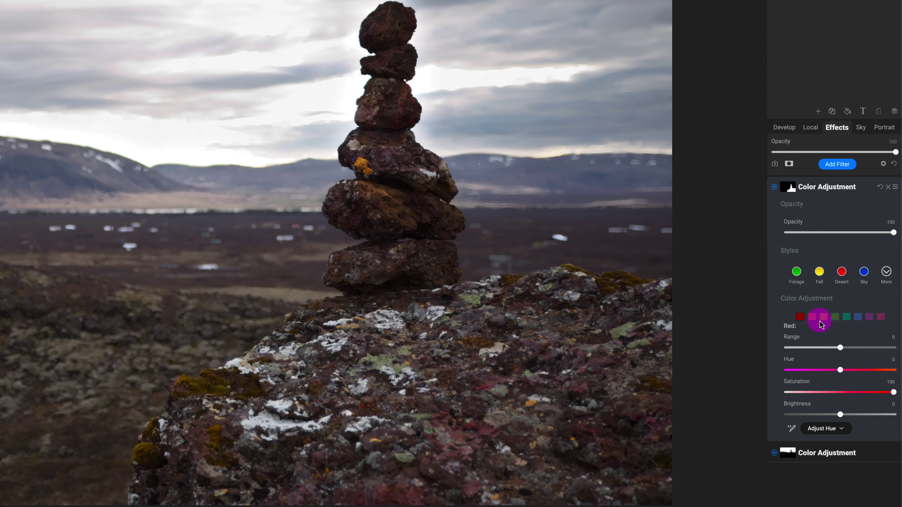
# Step: Try out the Green saturation and set the Yellow saturation to 13 in the rock Color Adjustment, comparing the photo with the filter off and on
pyautogui.click(835, 317)
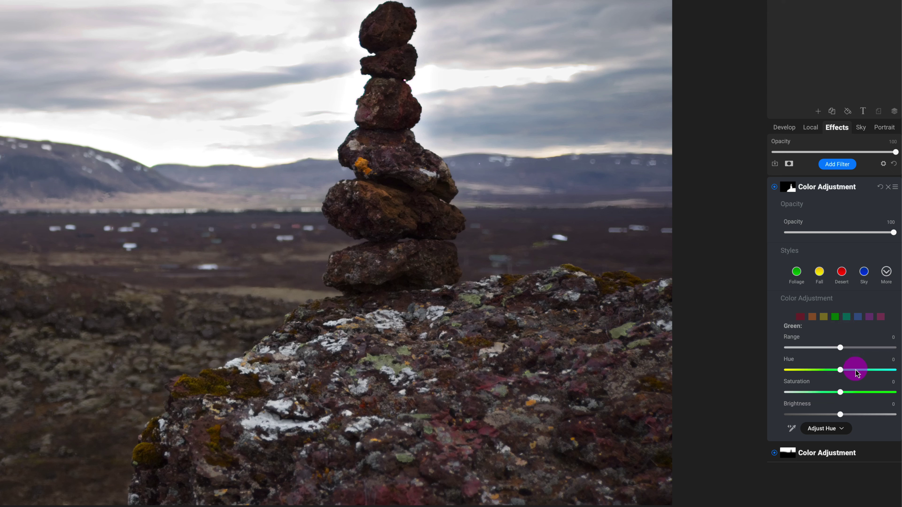
pyautogui.moveTo(839, 392)
pyautogui.mouseDown()
pyautogui.moveTo(876, 390)
pyautogui.moveTo(836, 393)
pyautogui.moveTo(853, 393)
pyautogui.mouseUp()
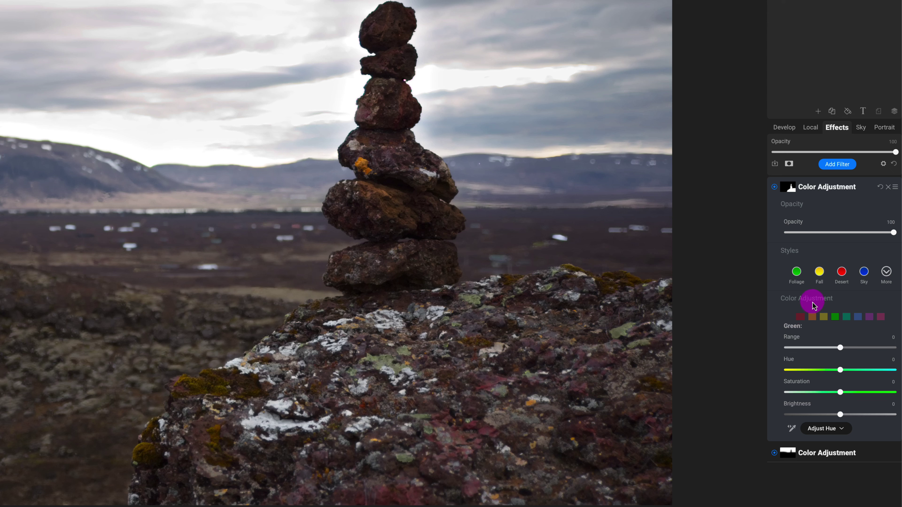
pyautogui.click(823, 317)
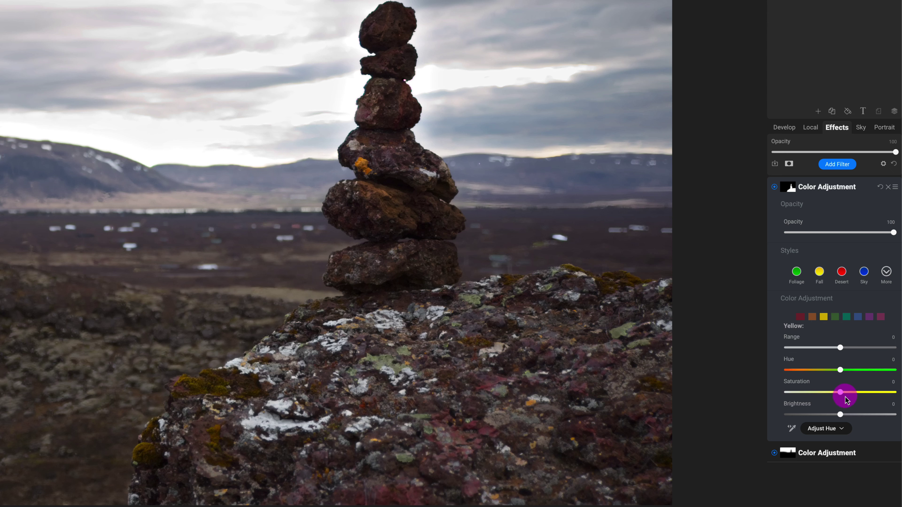
pyautogui.moveTo(840, 392)
pyautogui.mouseDown()
pyautogui.moveTo(875, 394)
pyautogui.moveTo(845, 393)
pyautogui.mouseUp()
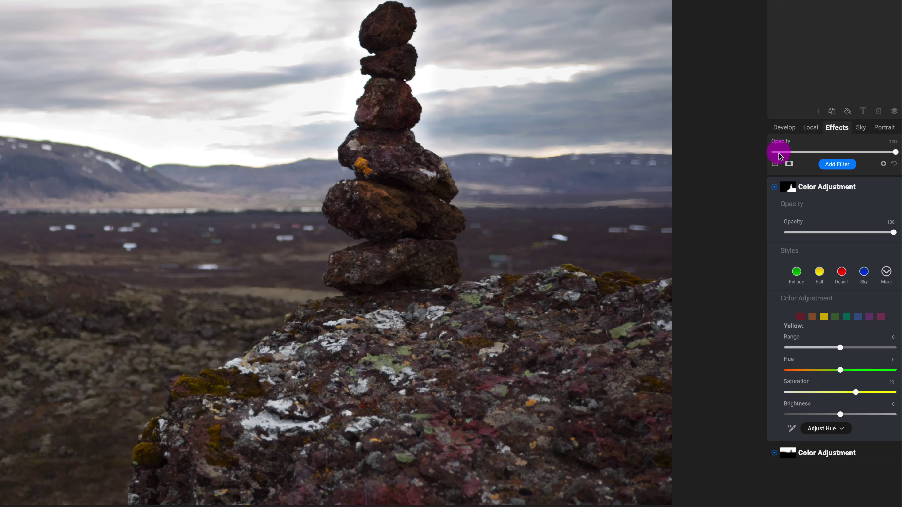
pyautogui.click(775, 187)
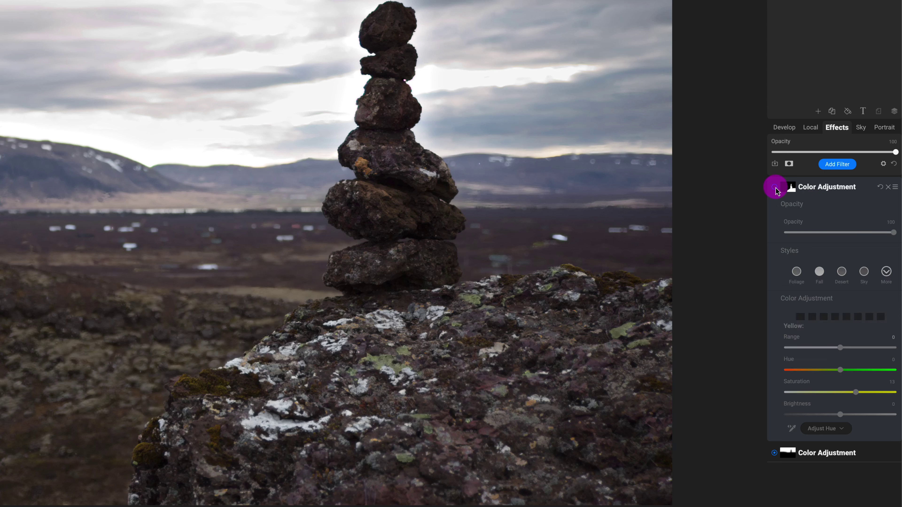
pyautogui.click(776, 188)
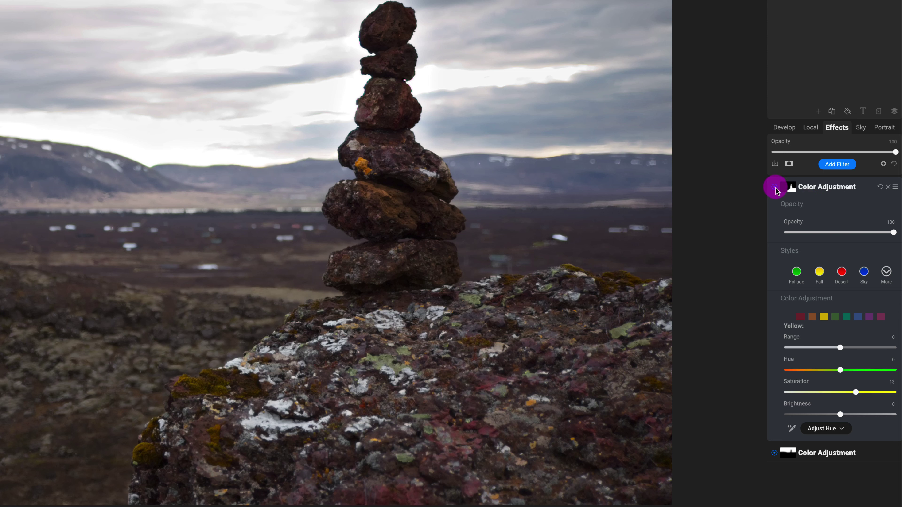
pyautogui.click(775, 189)
pyautogui.click(775, 188)
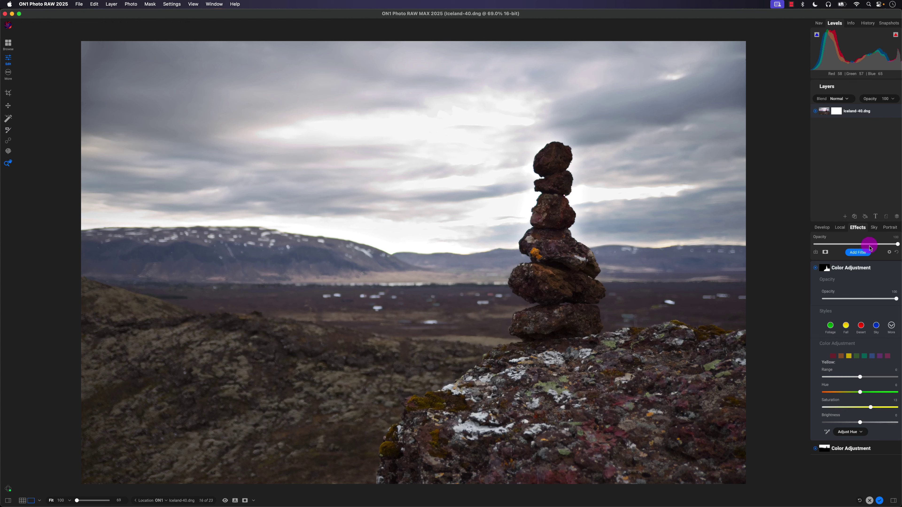
# Step: In the sky's local adjustment, lower the Temperature and Tint to about -10 each for a cooler sky
pyautogui.click(840, 228)
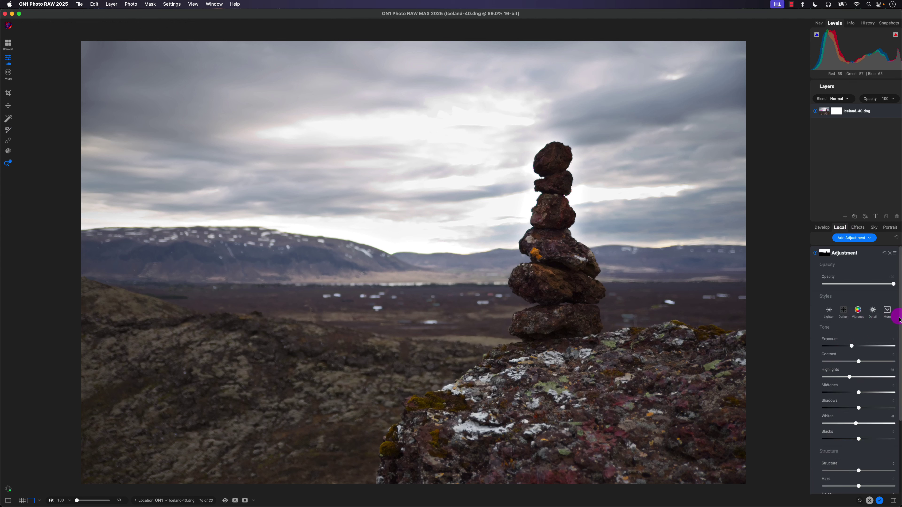
pyautogui.moveTo(895, 312)
pyautogui.mouseDown()
pyautogui.moveTo(895, 386)
pyautogui.moveTo(879, 419)
pyautogui.mouseUp()
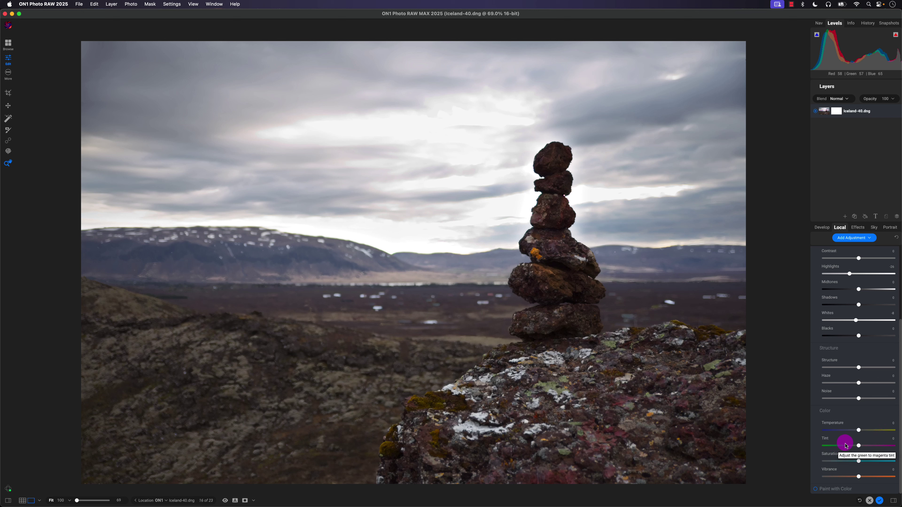
pyautogui.moveTo(859, 430)
pyautogui.mouseDown()
pyautogui.moveTo(825, 432)
pyautogui.moveTo(857, 446)
pyautogui.moveTo(825, 447)
pyautogui.moveTo(847, 445)
pyautogui.moveTo(853, 434)
pyautogui.mouseUp()
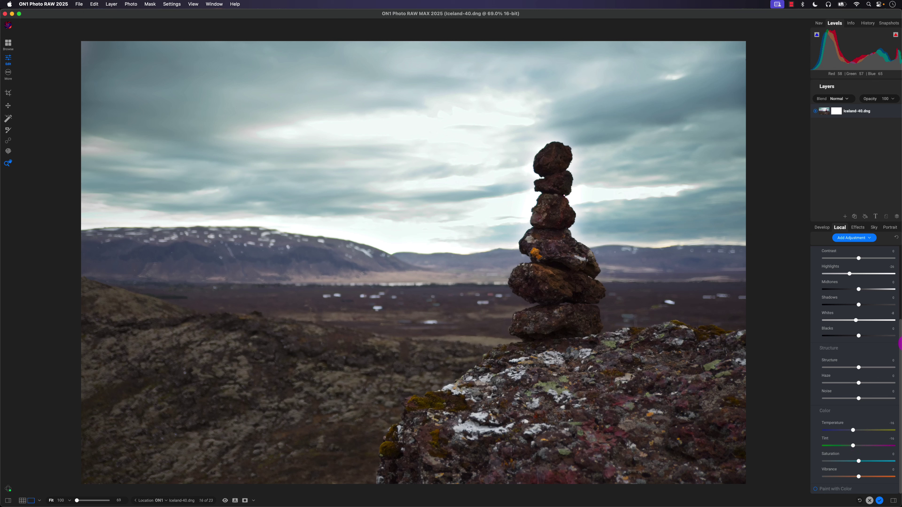
pyautogui.moveTo(898, 346)
pyautogui.mouseDown()
pyautogui.moveTo(896, 274)
pyautogui.moveTo(895, 350)
pyautogui.mouseUp()
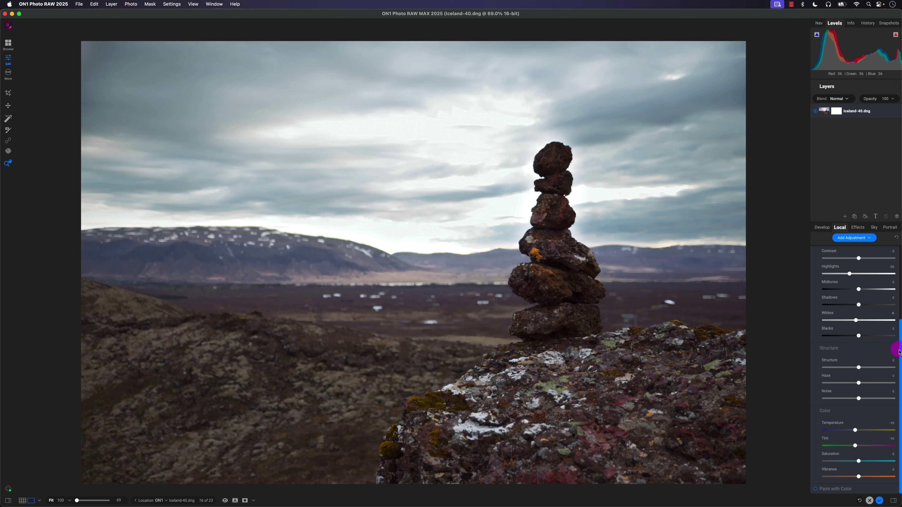
# Step: View the sky adjustment's mask and reduce its Feather to about 40
pyautogui.scroll(5, 895, 326)
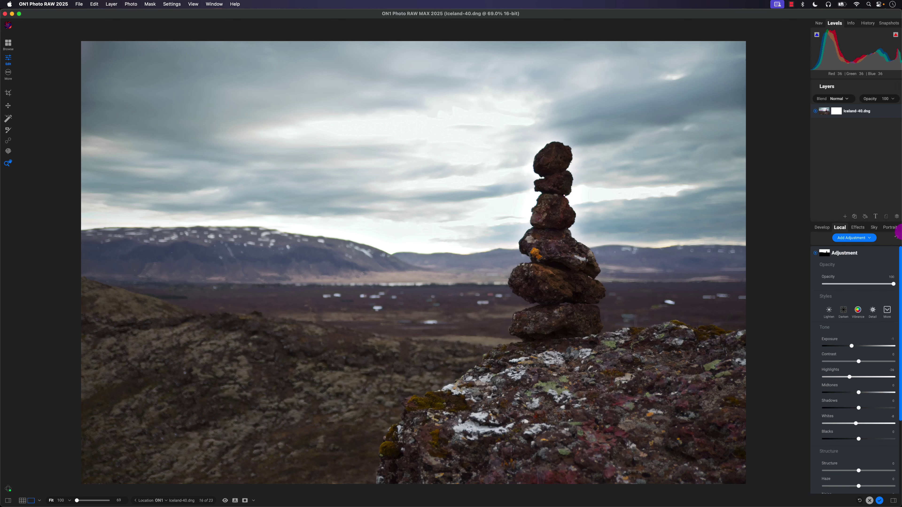
pyautogui.click(827, 255)
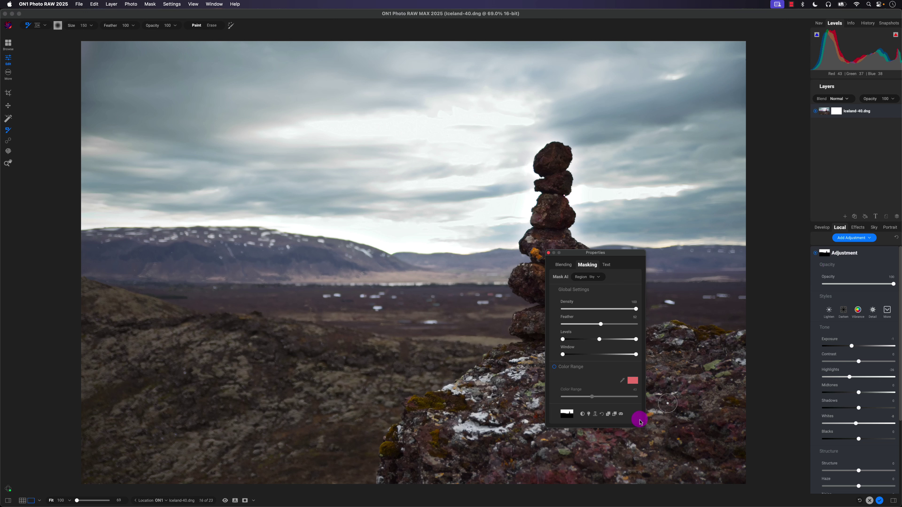
pyautogui.click(622, 415)
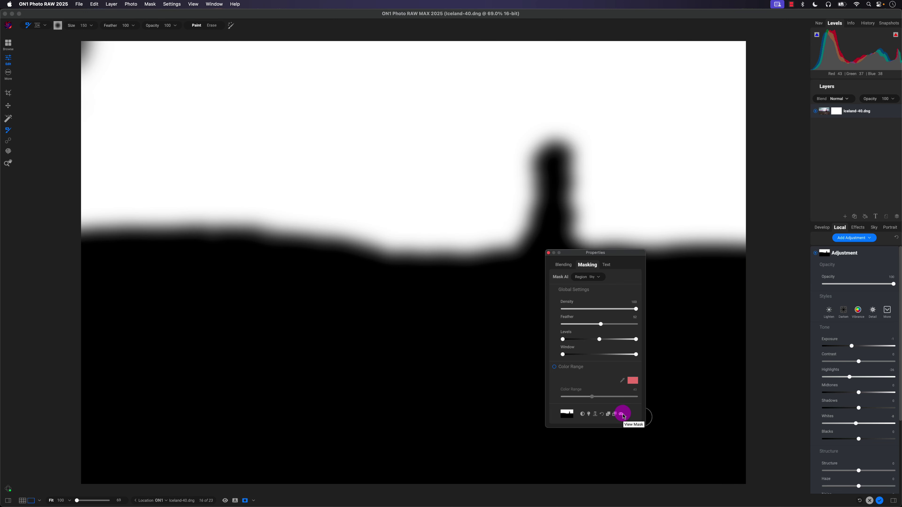
pyautogui.click(600, 325)
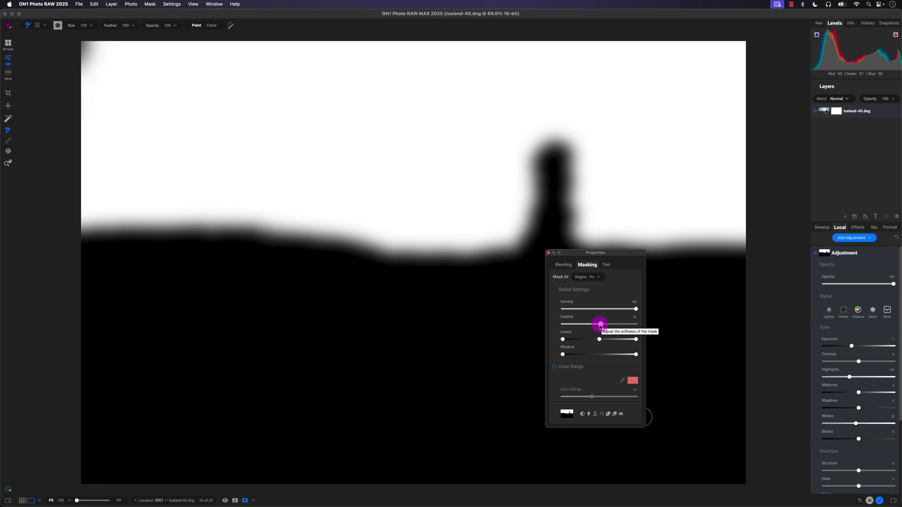
pyautogui.moveTo(600, 327); pyautogui.dragTo(593, 327)
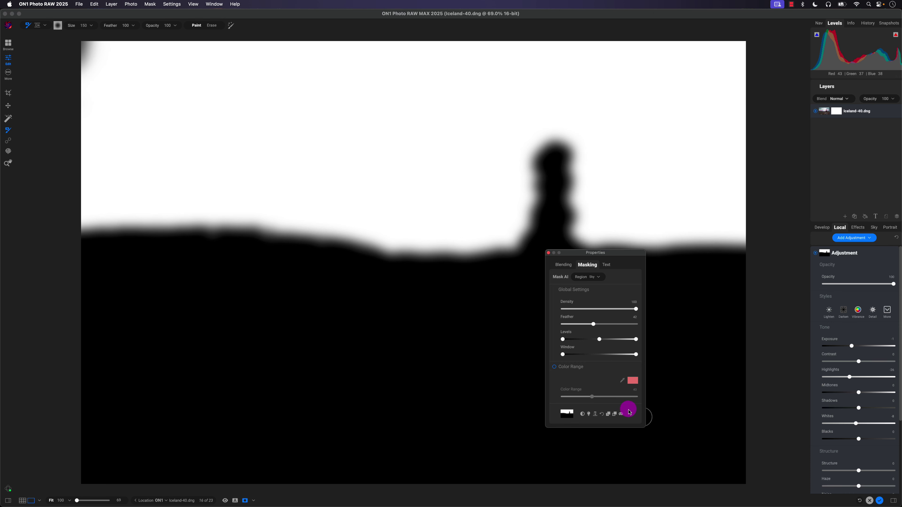
pyautogui.click(548, 252)
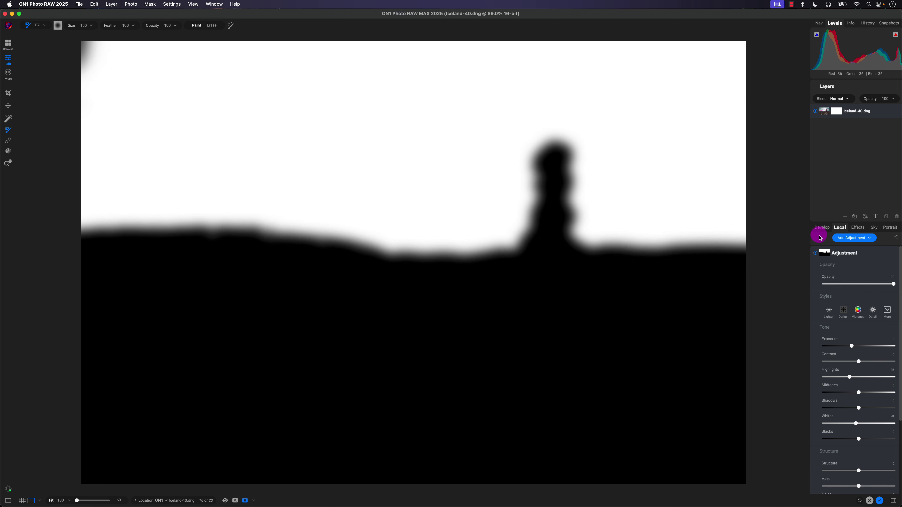
# Step: Return from the mask view to the photo and reduce the sky mask's Feather to about 20, then leave mask editing
pyautogui.click(824, 252)
pyautogui.click(621, 414)
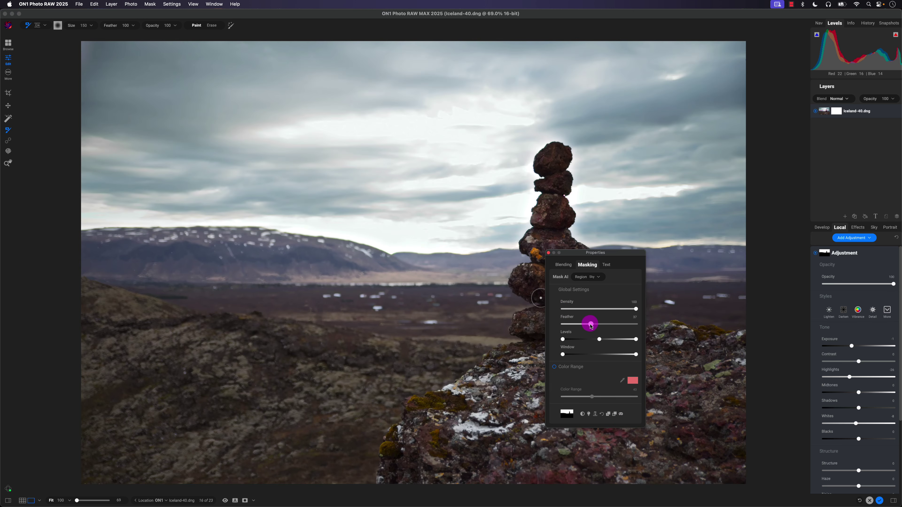
pyautogui.moveTo(591, 327)
pyautogui.mouseDown()
pyautogui.moveTo(562, 326)
pyautogui.moveTo(577, 324)
pyautogui.mouseUp()
pyautogui.moveTo(443, 265)
pyautogui.mouseDown()
pyautogui.moveTo(394, 235)
pyautogui.moveTo(384, 240)
pyautogui.moveTo(530, 303)
pyautogui.mouseUp()
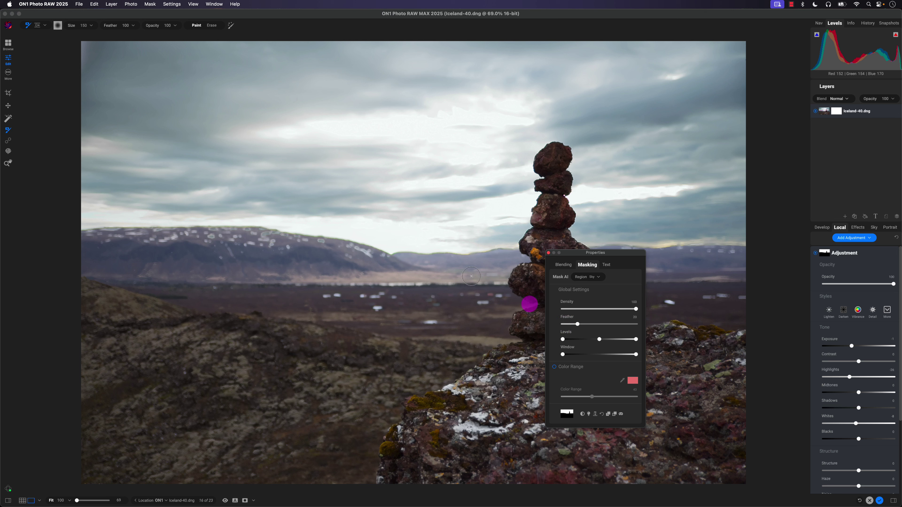
pyautogui.moveTo(577, 323); pyautogui.dragTo(574, 325)
pyautogui.moveTo(576, 325); pyautogui.dragTo(577, 325)
pyautogui.click(548, 253)
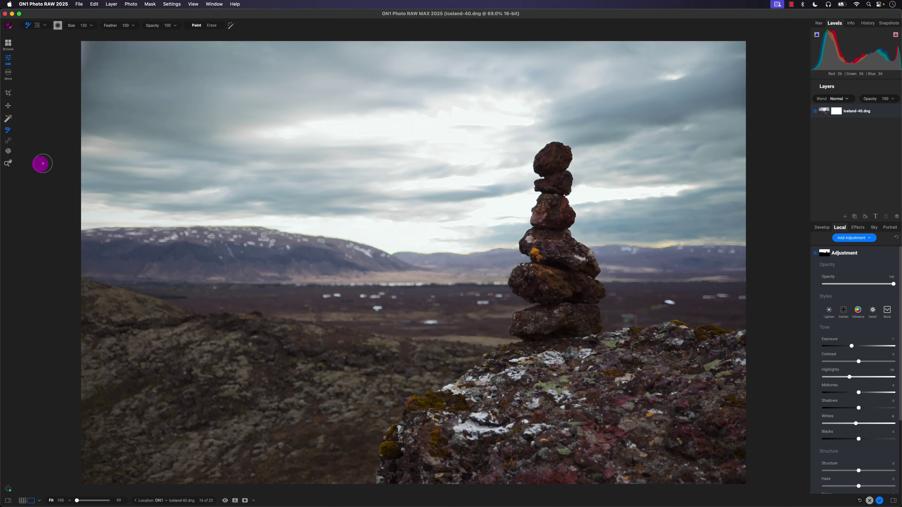
pyautogui.click(13, 164)
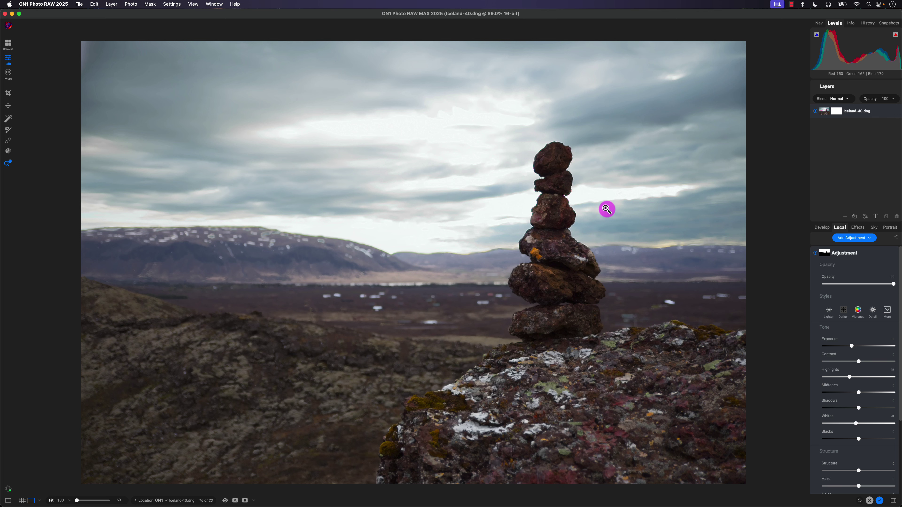
# Step: Add a Glow filter to the photo and compare its Normal and Lighter styles, ending on Normal
pyautogui.click(858, 229)
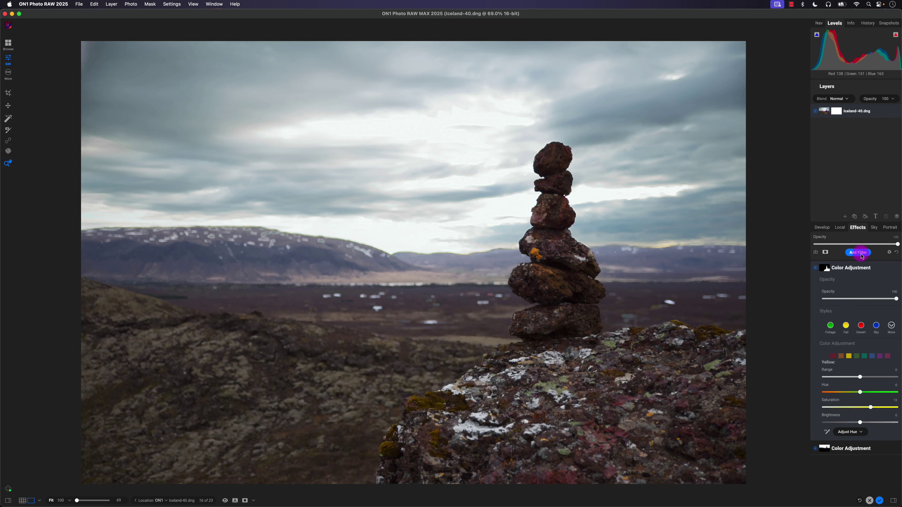
pyautogui.click(860, 253)
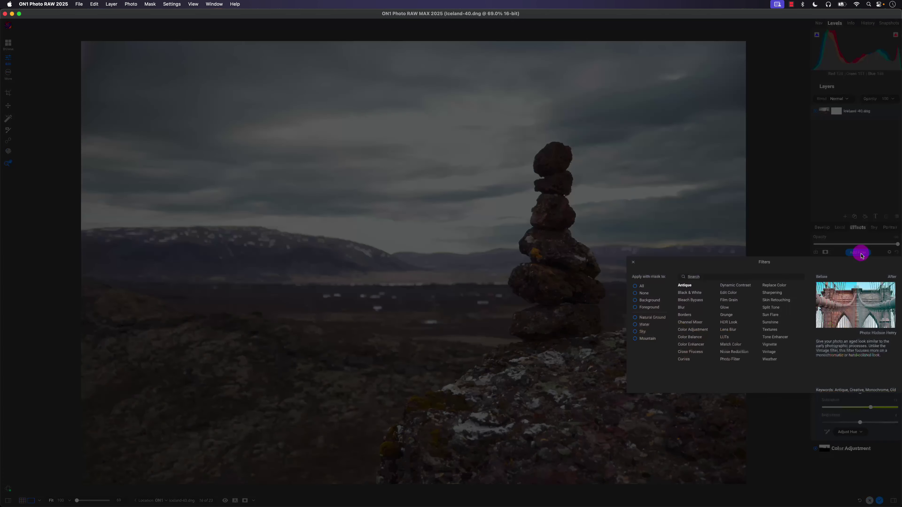
pyautogui.click(725, 308)
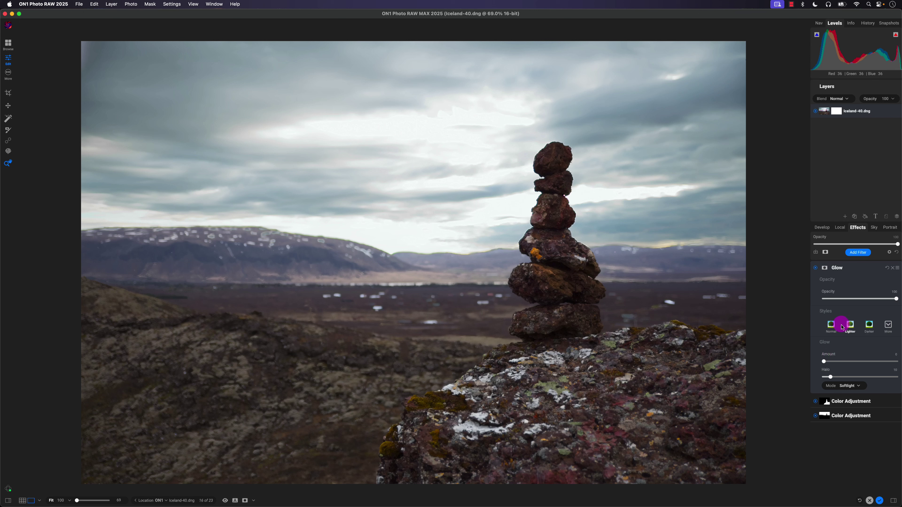
pyautogui.click(836, 330)
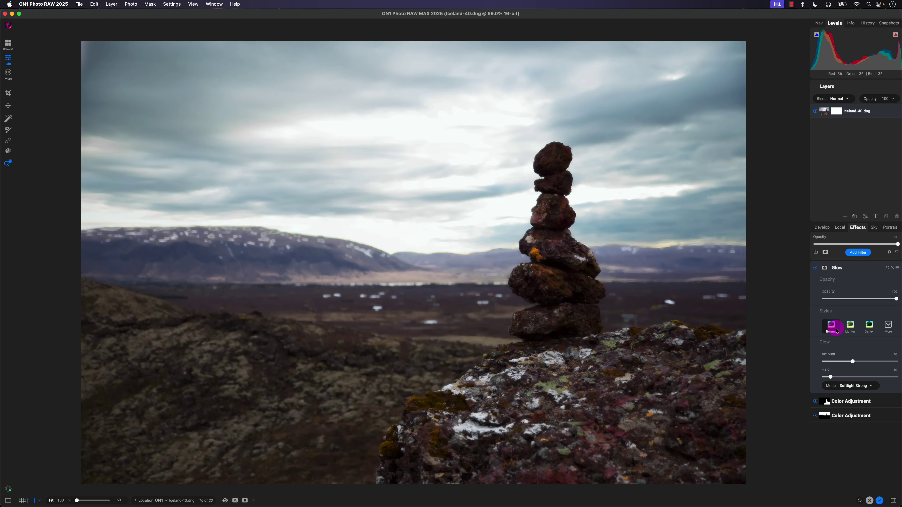
pyautogui.click(851, 328)
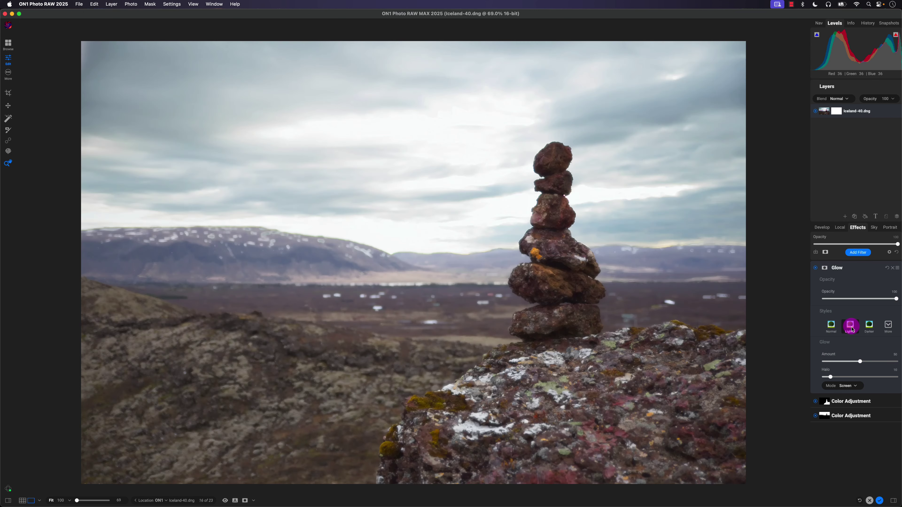
pyautogui.click(831, 325)
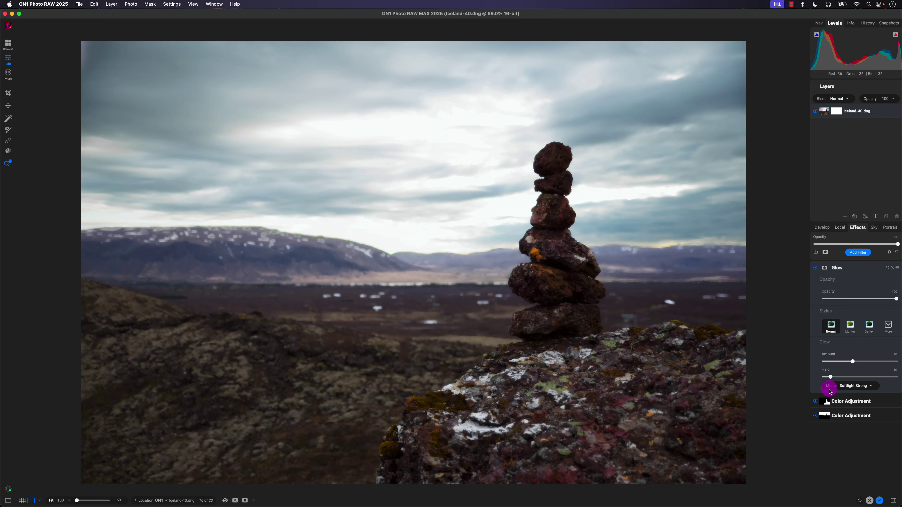
# Step: Apply the Orton Clean style to the Glow filter and change its mode to Screen
pyautogui.click(863, 386)
pyautogui.click(864, 387)
pyautogui.click(889, 327)
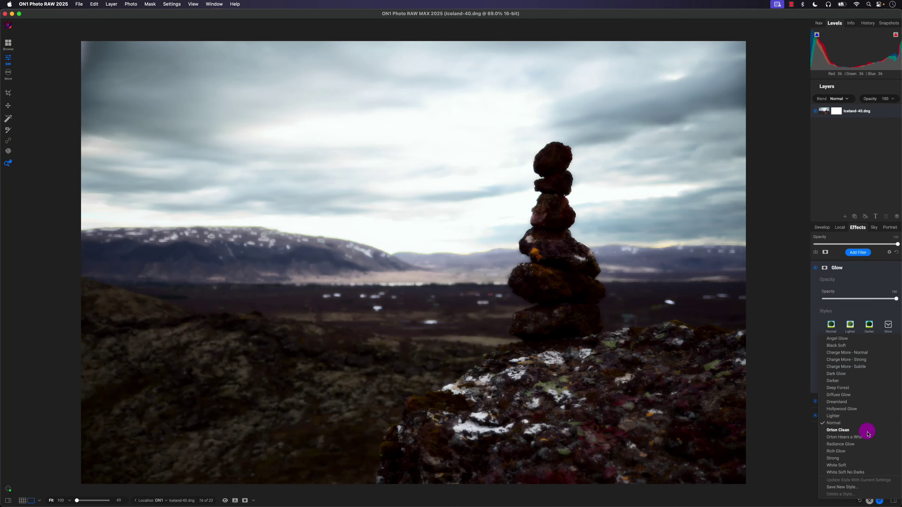
pyautogui.click(868, 432)
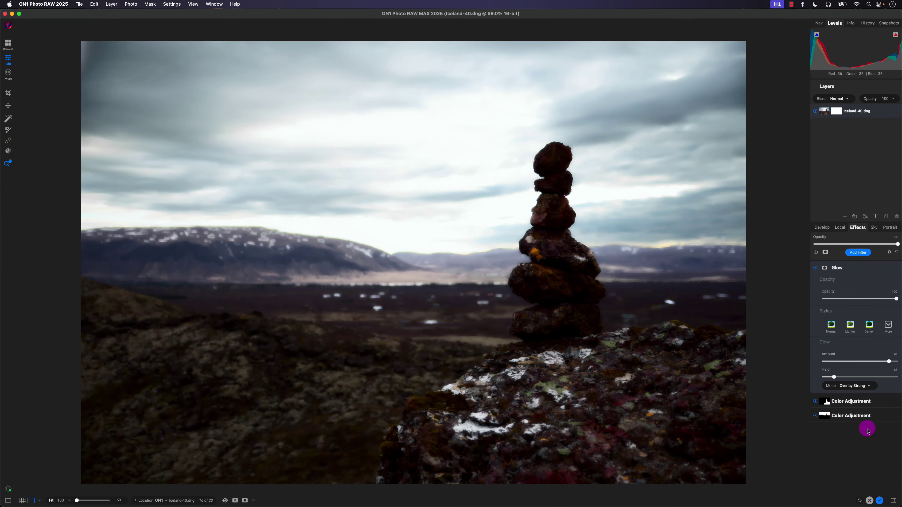
pyautogui.click(870, 387)
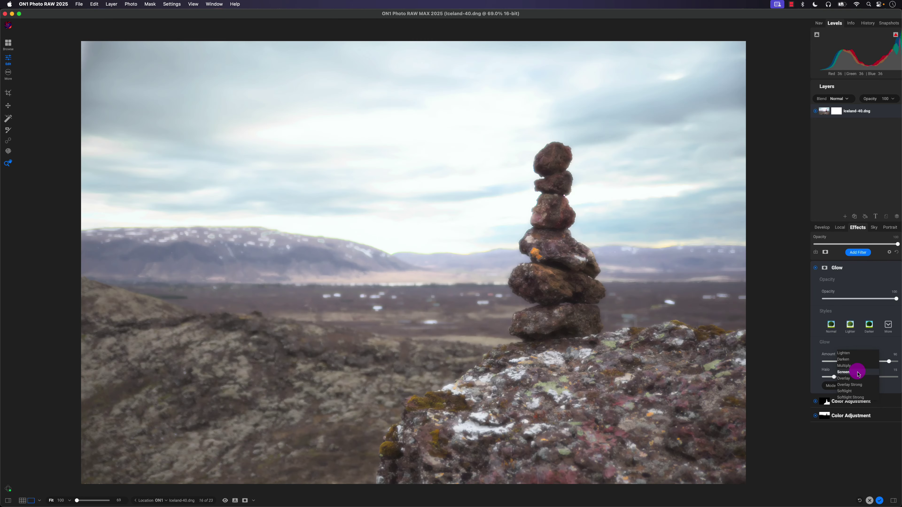
pyautogui.click(857, 372)
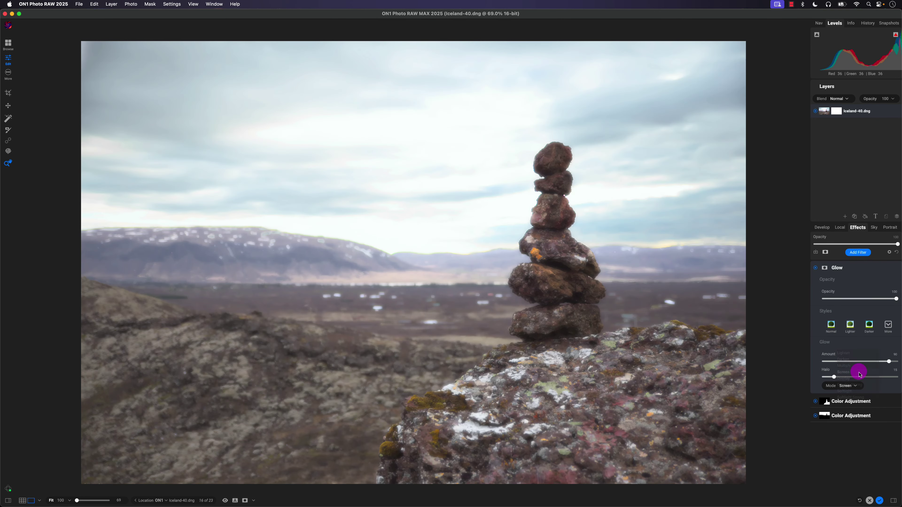
# Step: Test the Glow filter's Opacity in Screen mode, restoring full opacity, and reduce its Amount to about 30
pyautogui.click(838, 299)
pyautogui.moveTo(838, 299); pyautogui.dragTo(894, 299)
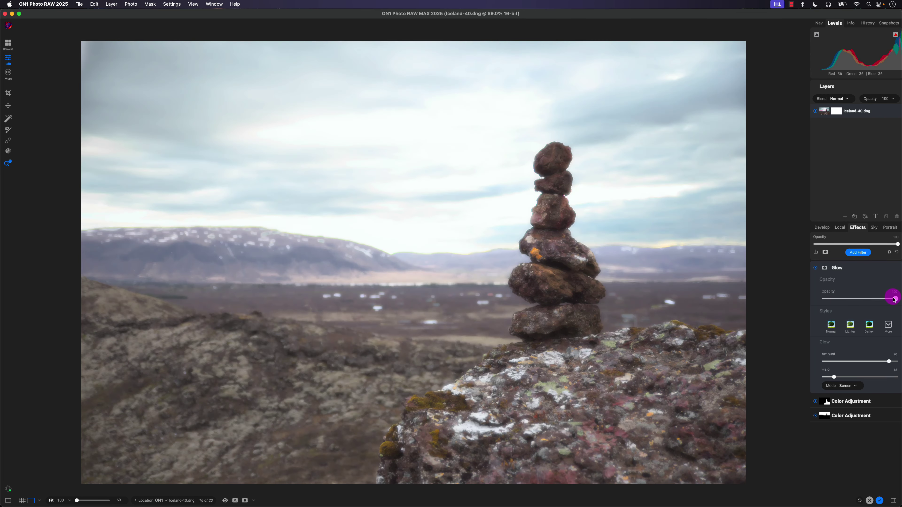
pyautogui.click(845, 362)
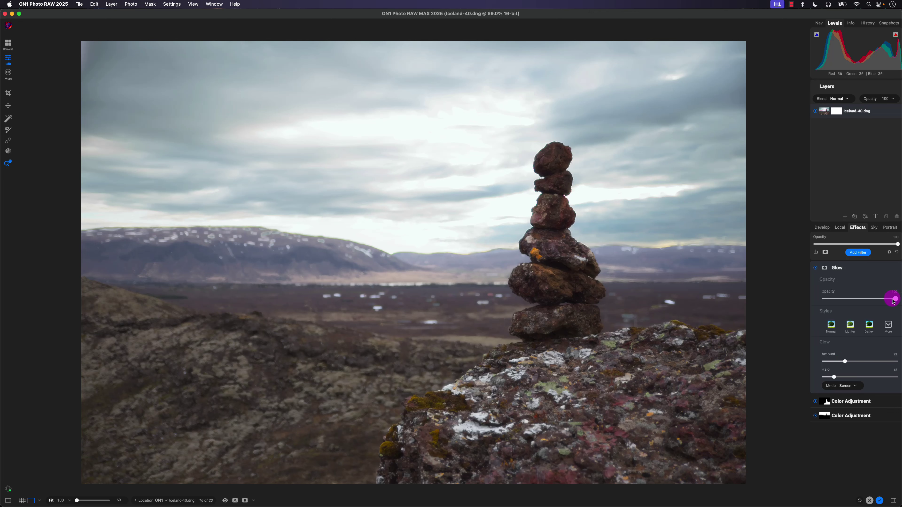
# Step: Apply the additional Glow style that uses Overlay Strong mode and reduce the filter's Opacity to about 70
pyautogui.click(888, 323)
pyautogui.click(833, 430)
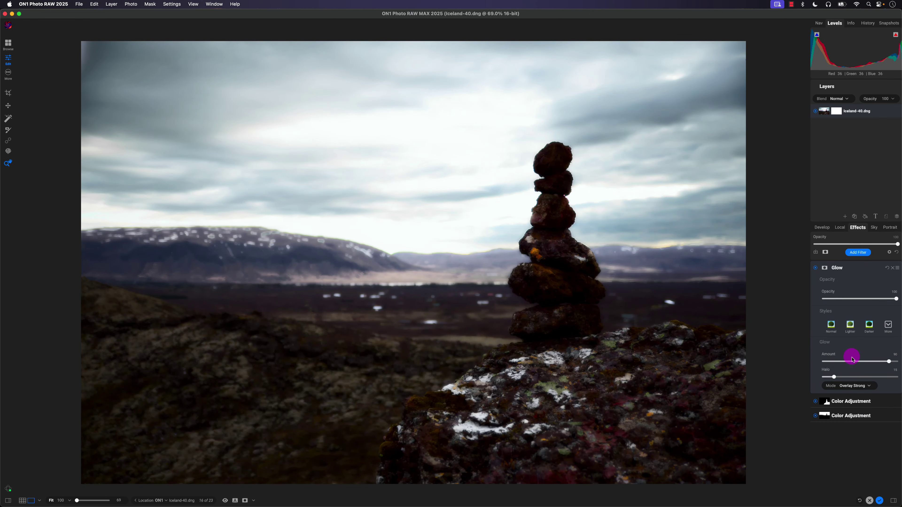
pyautogui.click(854, 299)
pyautogui.moveTo(854, 301); pyautogui.dragTo(875, 301)
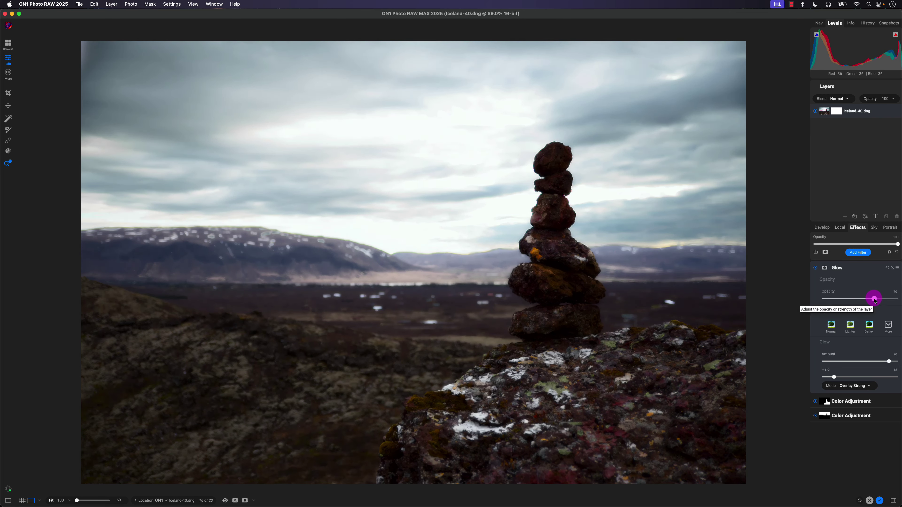
# Step: Set the Glow filter's Amount to about 77 and its Halo to about 26
pyautogui.click(861, 362)
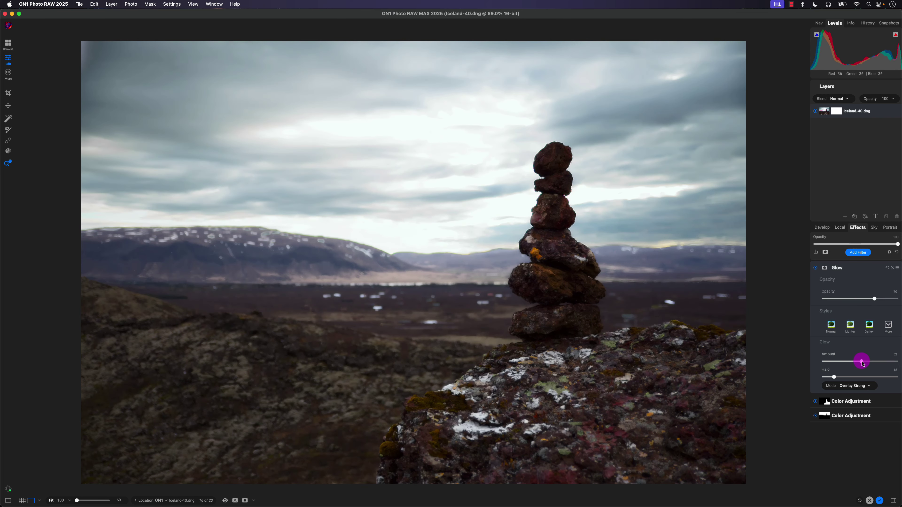
pyautogui.moveTo(861, 362); pyautogui.dragTo(878, 363)
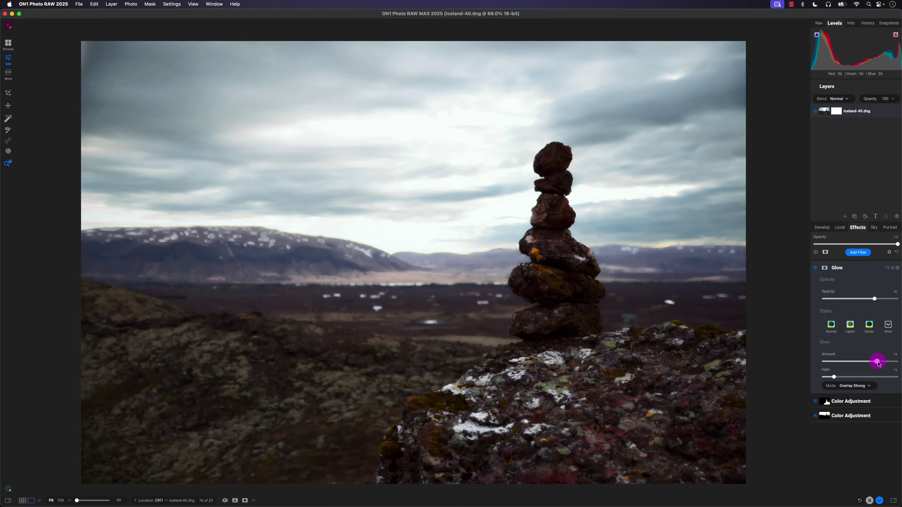
pyautogui.click(835, 376)
pyautogui.moveTo(835, 378)
pyautogui.mouseDown()
pyautogui.moveTo(859, 376)
pyautogui.moveTo(820, 376)
pyautogui.moveTo(843, 378)
pyautogui.mouseUp()
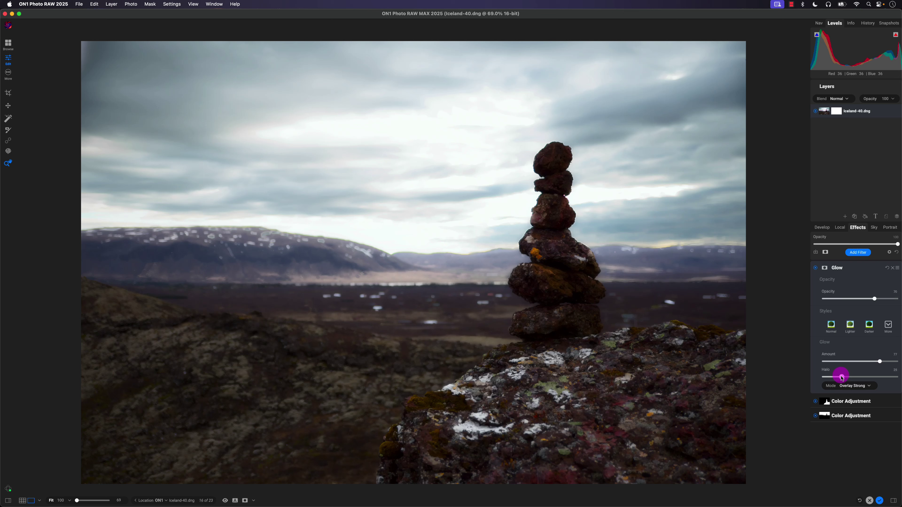
# Step: Compare the photo with and without the Glow filter, leaving the filter on
pyautogui.click(816, 269)
pyautogui.click(816, 269)
pyautogui.click(816, 269)
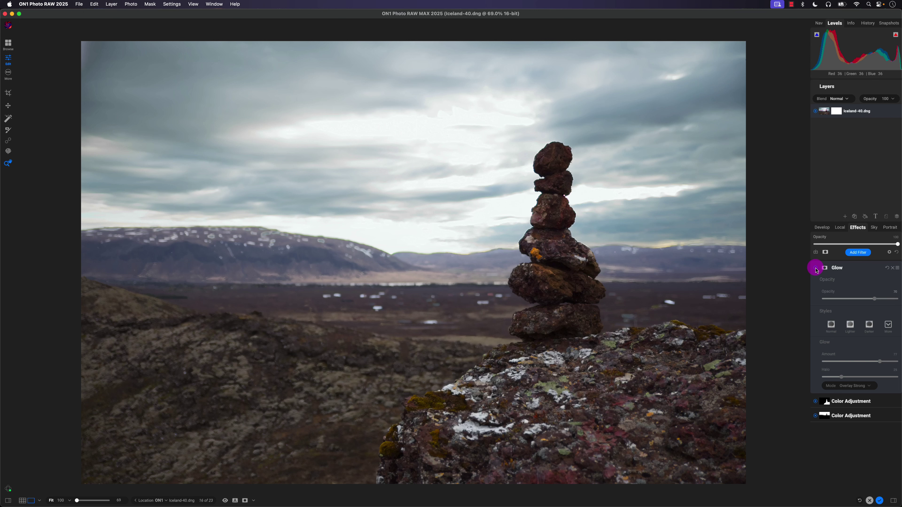
pyautogui.click(816, 269)
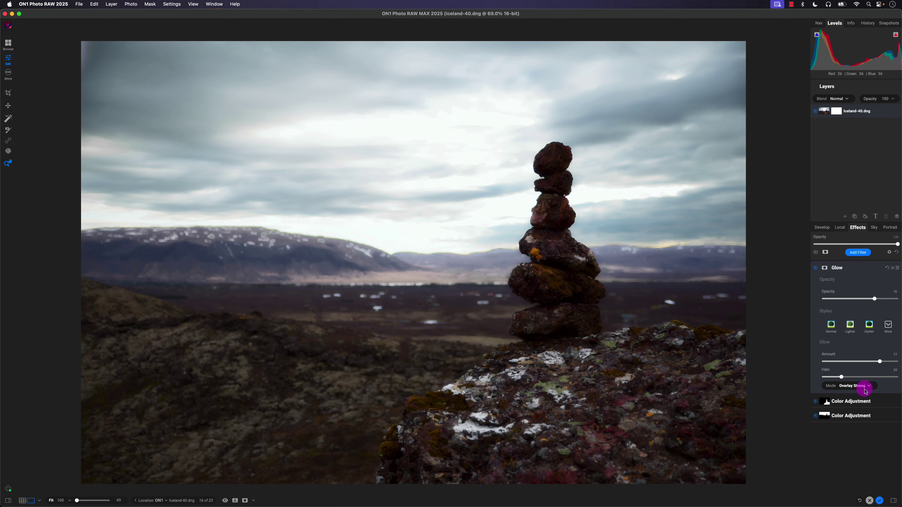
# Step: Try the Softlight mode on the Glow filter and return to Overlay Strong
pyautogui.click(865, 388)
pyautogui.click(866, 392)
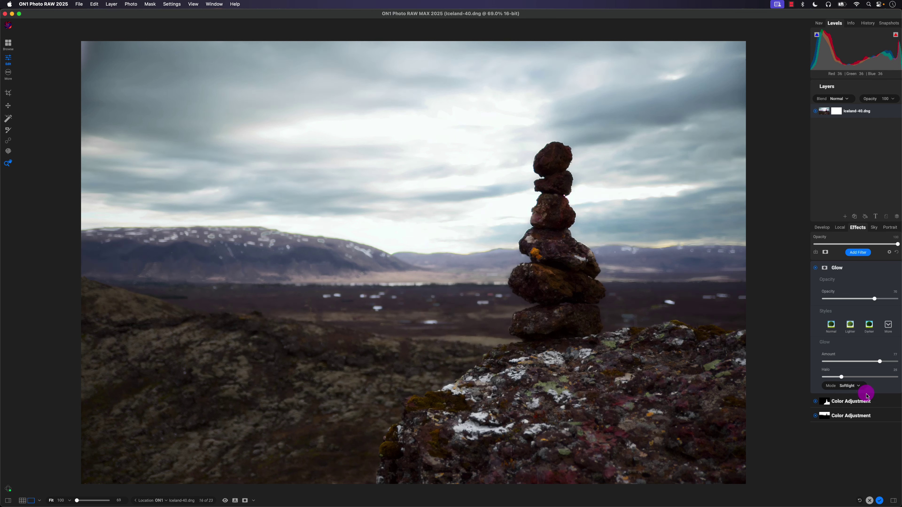
pyautogui.click(864, 387)
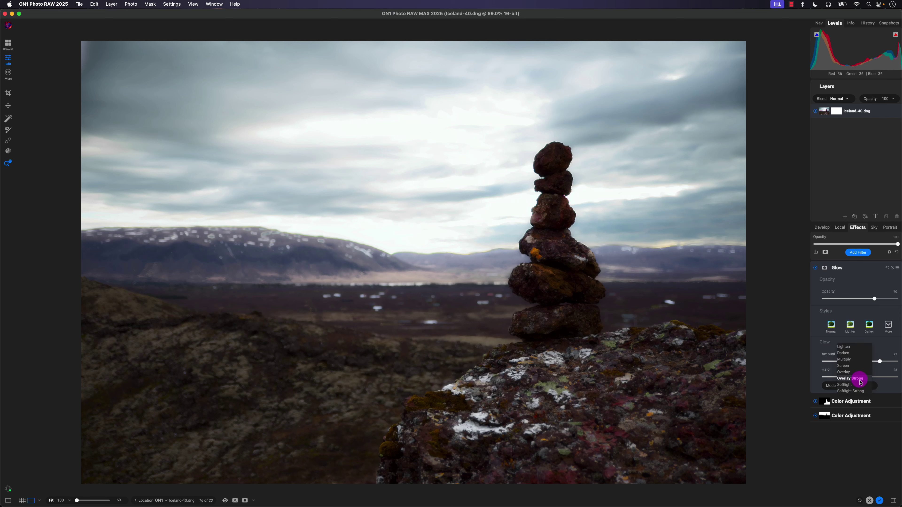
pyautogui.click(860, 379)
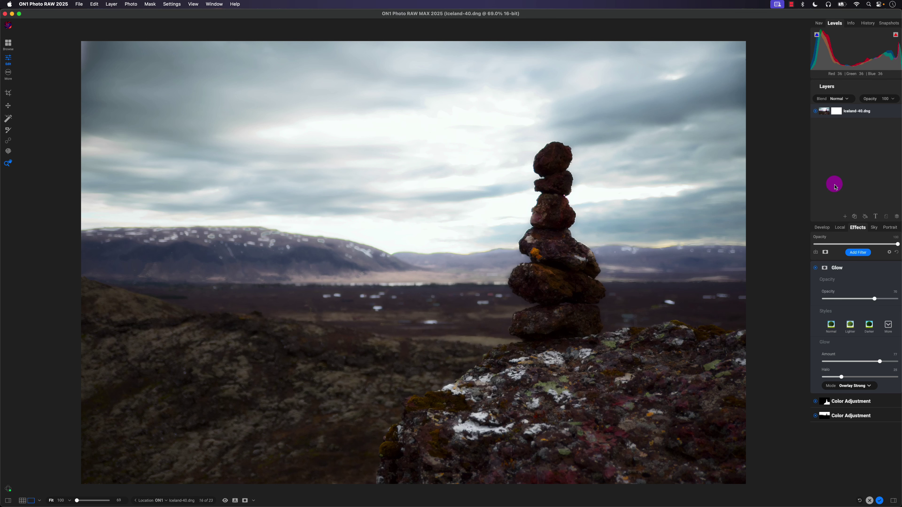
# Step: Compare the photo with and without the sky's local adjustment, leaving the adjustment on
pyautogui.click(837, 229)
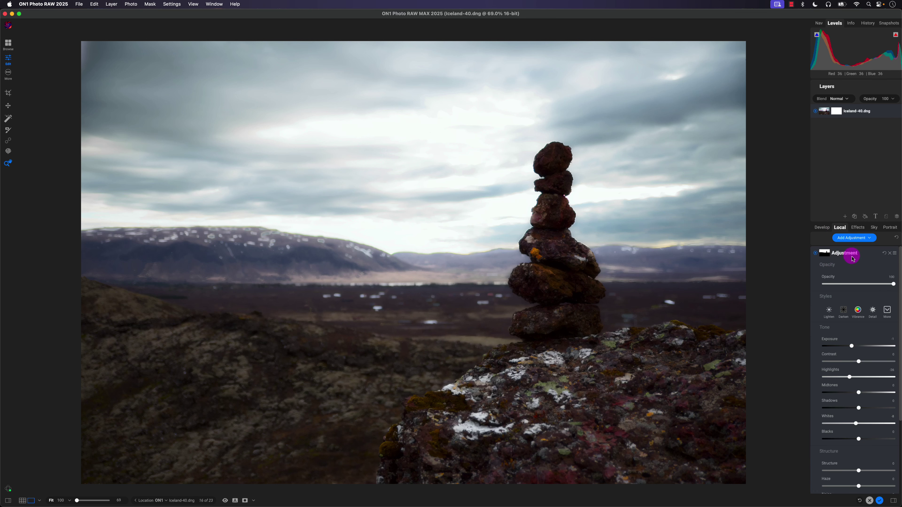
pyautogui.click(815, 254)
pyautogui.click(815, 255)
# Step: Add a new local adjustment masked by a diagonal linear gradient over the upper-left sky, with a wide falloff
pyautogui.click(868, 238)
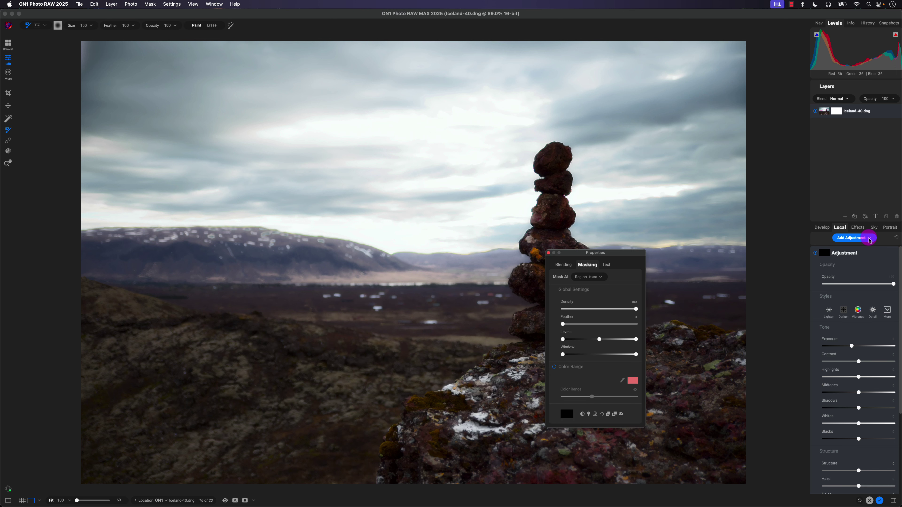
pyautogui.click(549, 252)
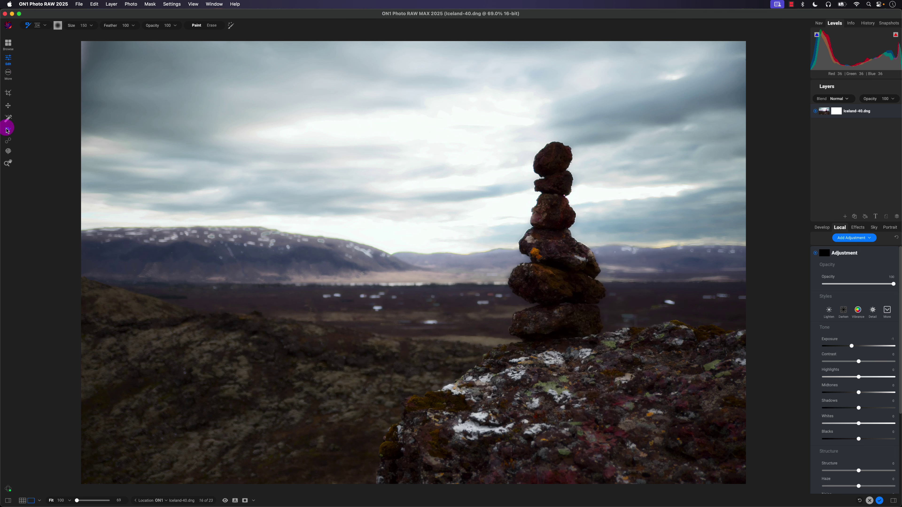
pyautogui.click(36, 32)
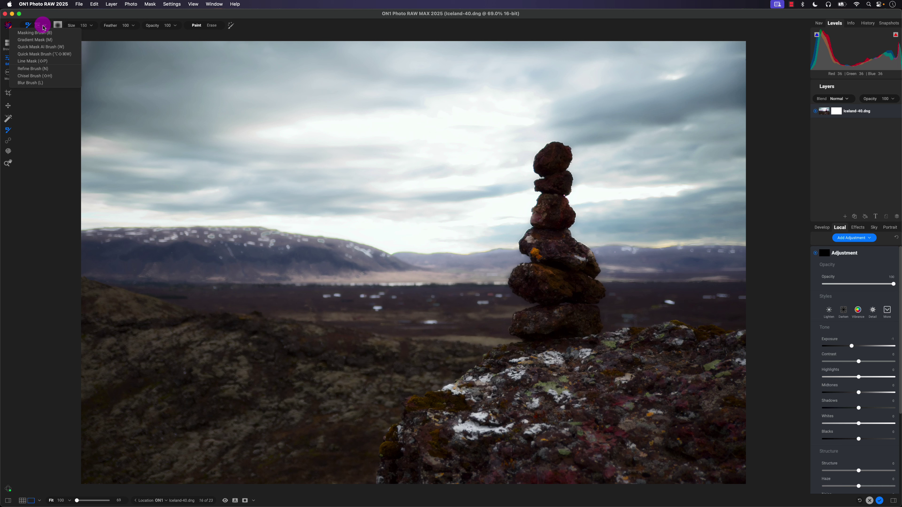
pyautogui.click(36, 39)
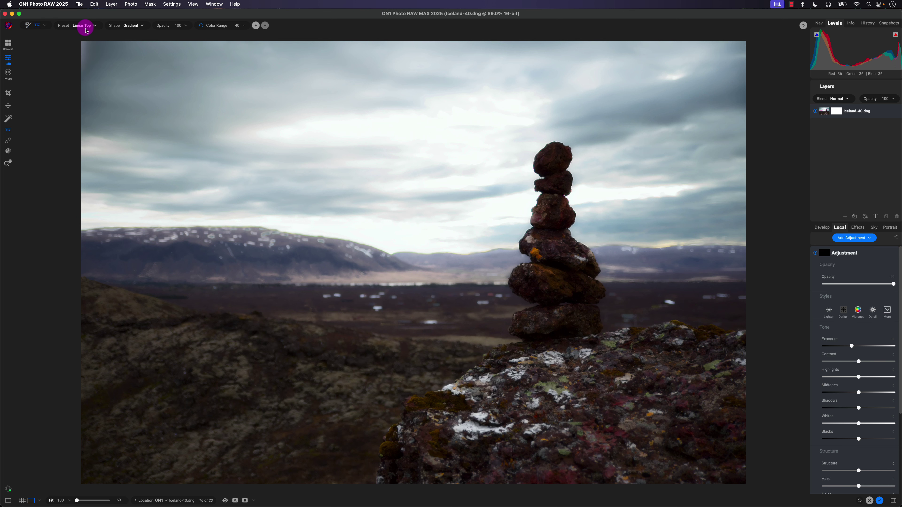
pyautogui.moveTo(166, 93); pyautogui.dragTo(195, 127)
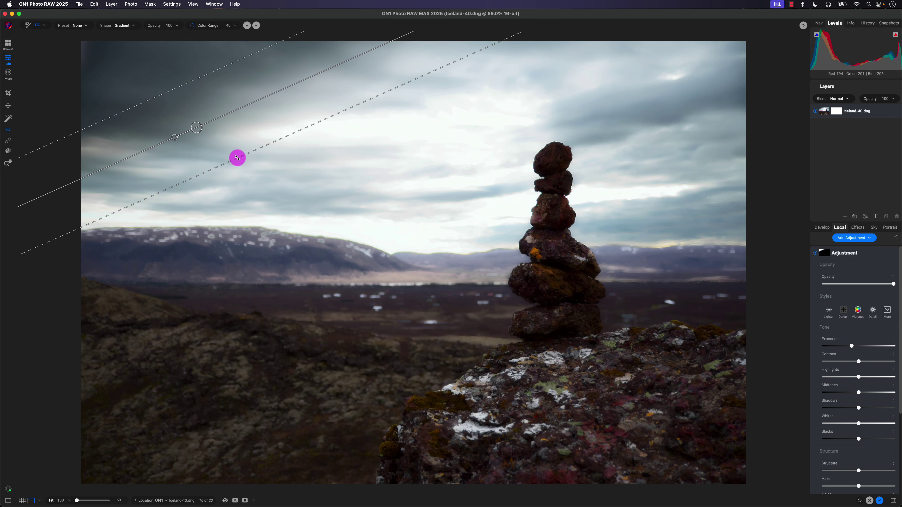
pyautogui.moveTo(237, 158); pyautogui.dragTo(268, 179)
pyautogui.moveTo(172, 139); pyautogui.dragTo(202, 152)
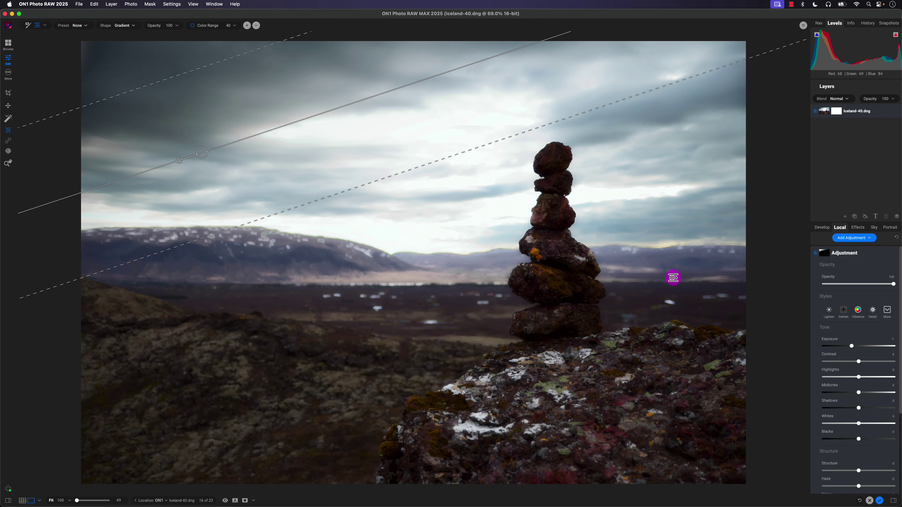
# Step: Reset the gradient adjustment's Exposure to 0 and warm its Temperature to about 14
pyautogui.doubleClick(853, 346)
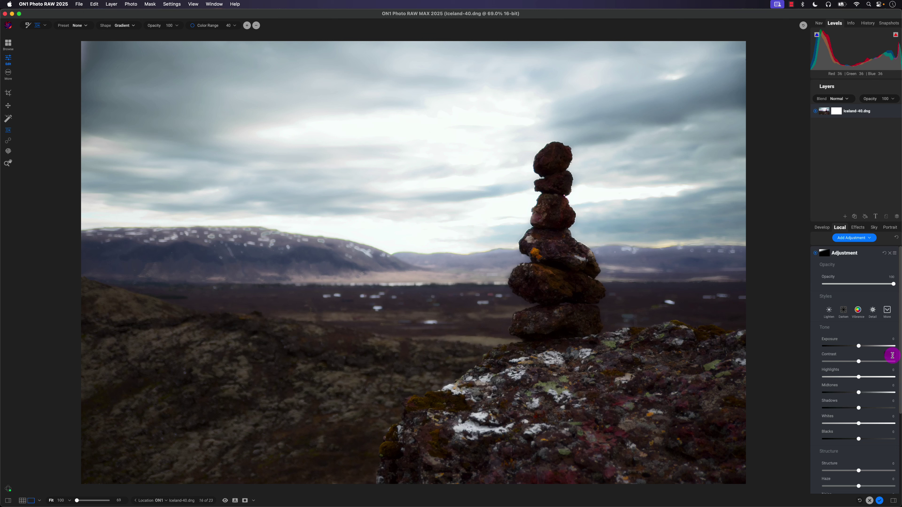
pyautogui.moveTo(898, 362); pyautogui.dragTo(899, 452)
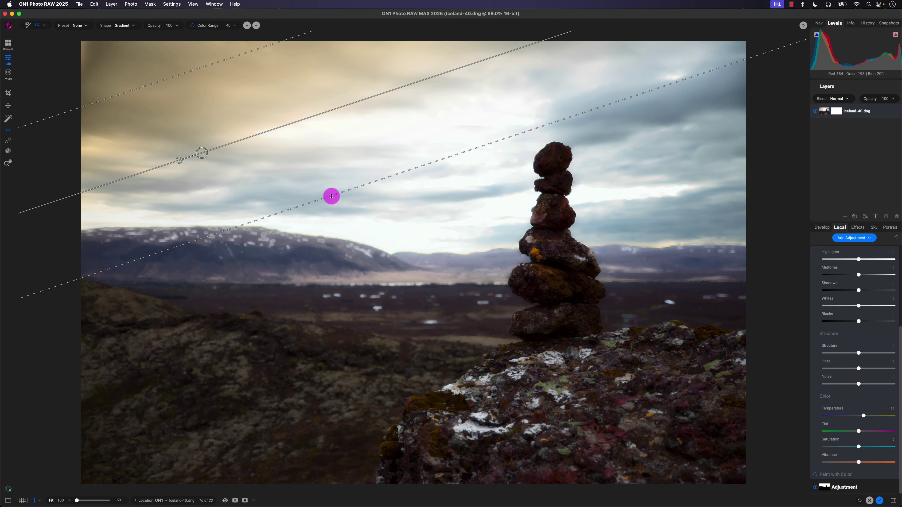
# Step: Widen the warm gradient and shift it further across the sky, reduce its Temperature to about 7, and leave mask editing
pyautogui.moveTo(331, 196); pyautogui.dragTo(358, 248)
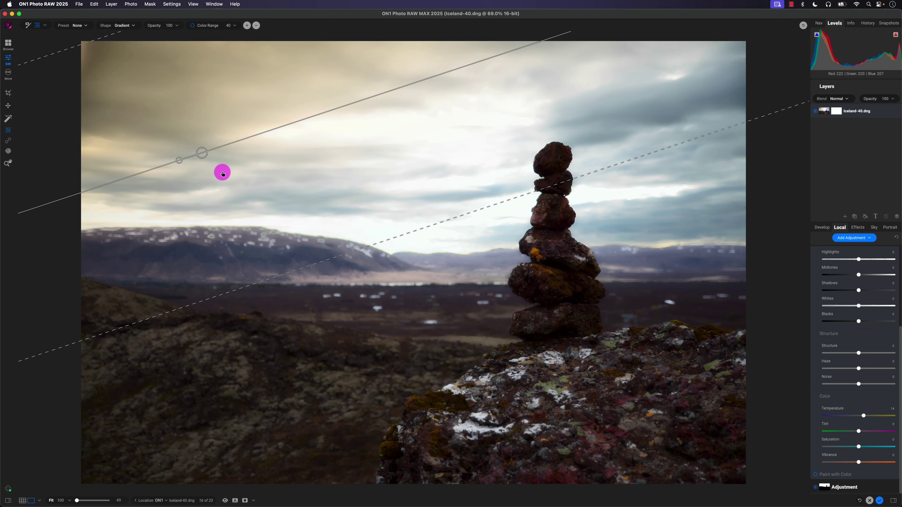
pyautogui.moveTo(202, 153); pyautogui.dragTo(215, 184)
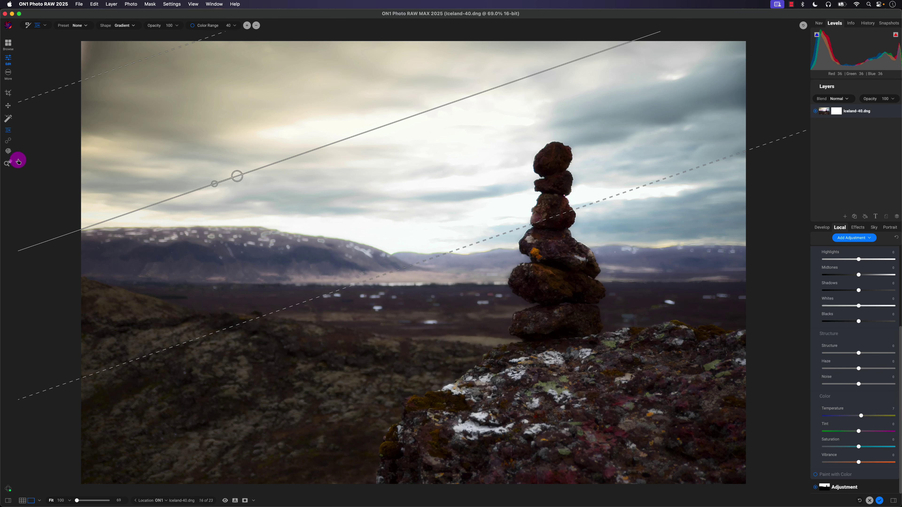
pyautogui.click(8, 163)
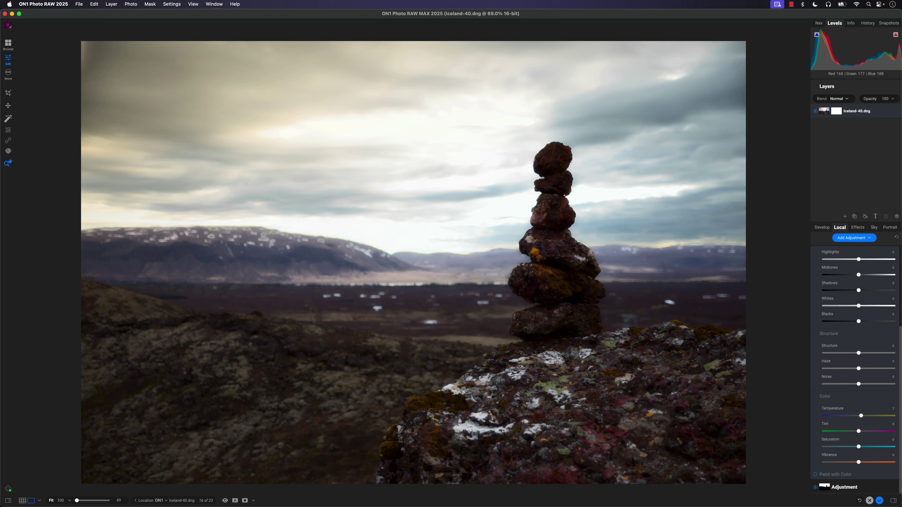
# Step: Add another local adjustment masked by a diagonal linear gradient over the photo's lower-left ground
pyautogui.click(865, 240)
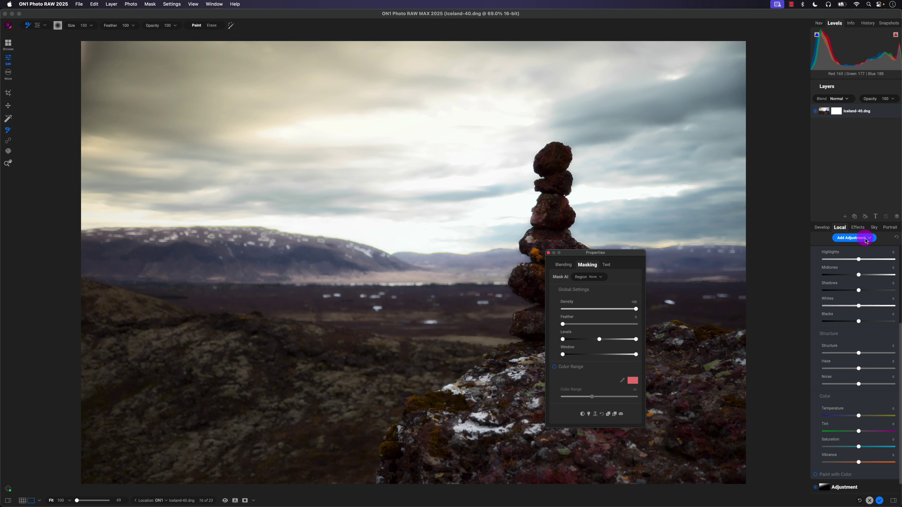
pyautogui.click(548, 253)
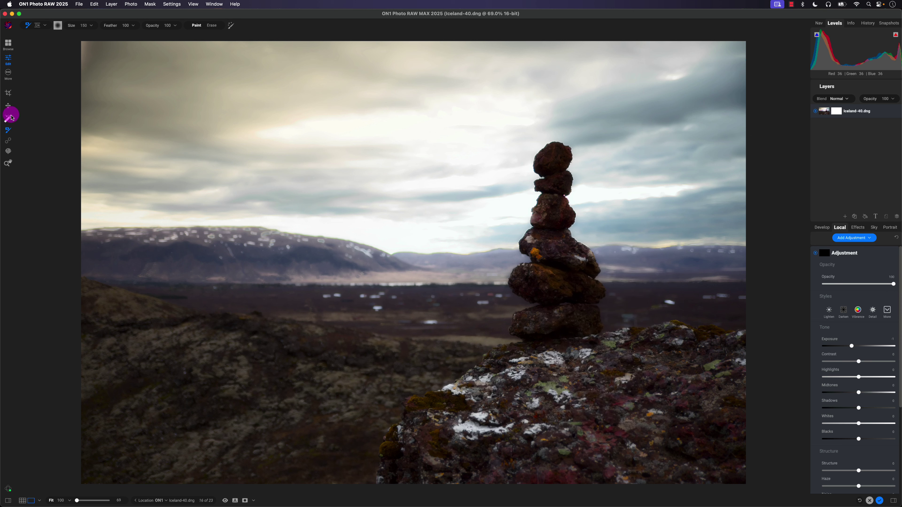
pyautogui.click(44, 29)
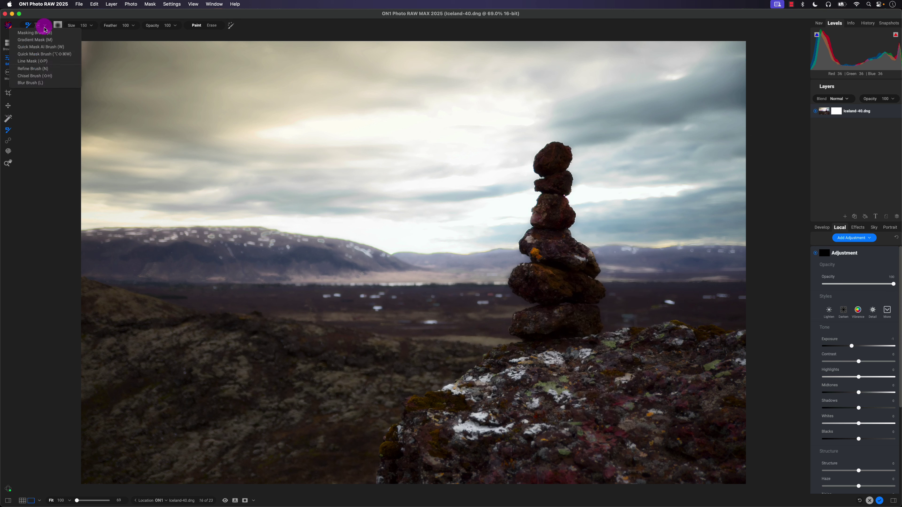
pyautogui.click(40, 39)
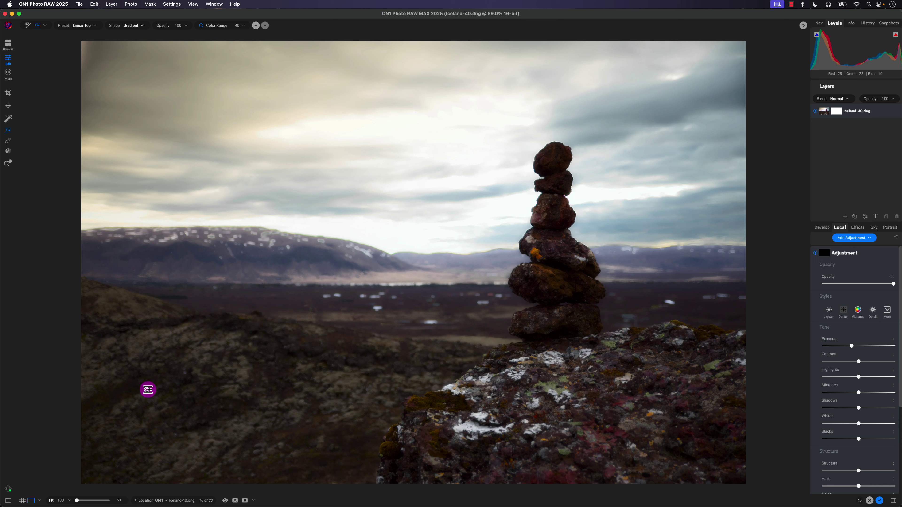
pyautogui.click(133, 405)
pyautogui.moveTo(159, 408)
pyautogui.mouseDown()
pyautogui.moveTo(147, 427)
pyautogui.moveTo(159, 397)
pyautogui.mouseUp()
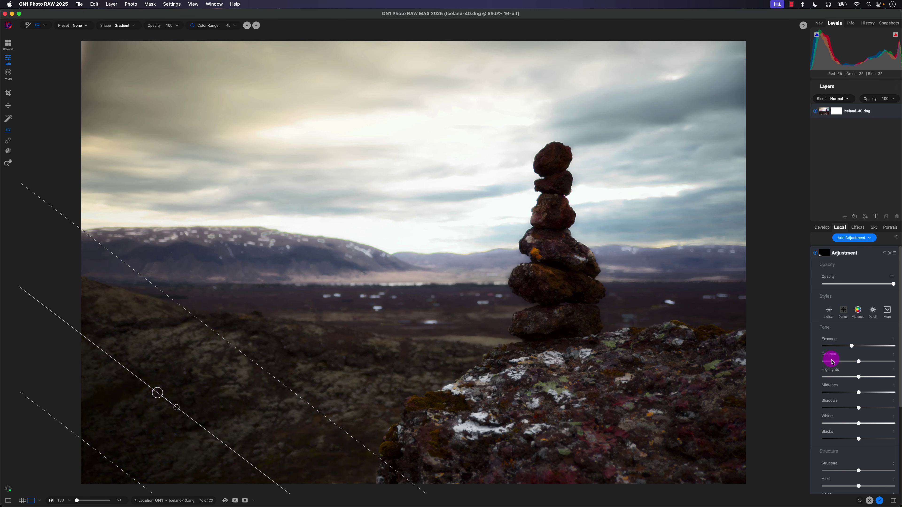
# Step: Lower the ground adjustment's Shadows to about -20 and Blacks to about -6, and shift its gradient slightly up and inward
pyautogui.moveTo(858, 409); pyautogui.dragTo(851, 411)
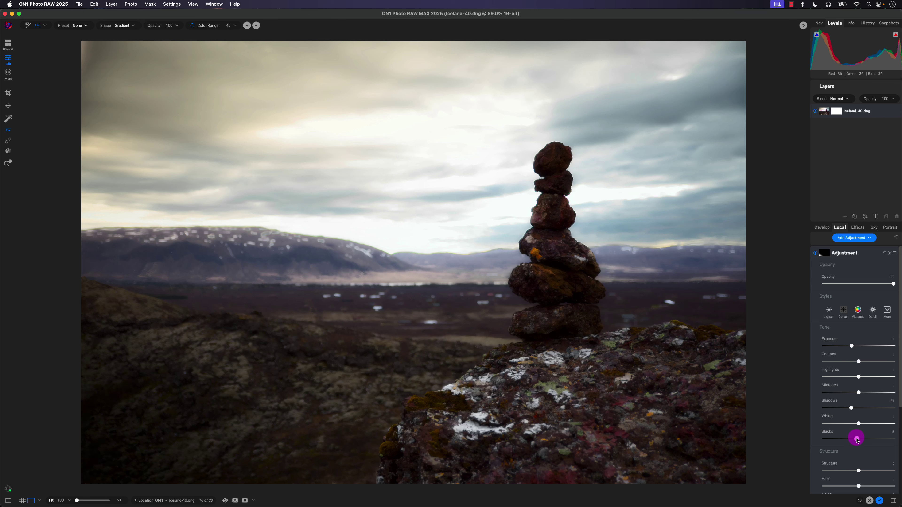
pyautogui.moveTo(857, 440); pyautogui.dragTo(856, 440)
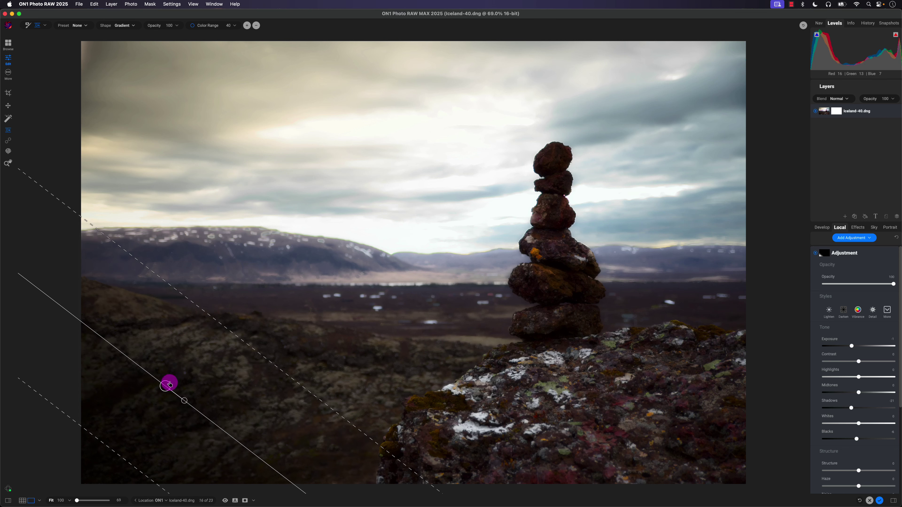
pyautogui.moveTo(170, 384); pyautogui.dragTo(178, 371)
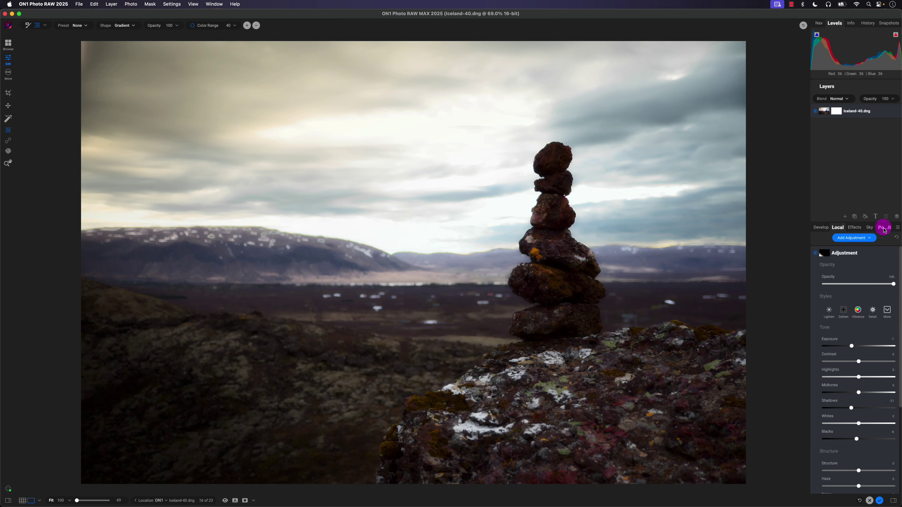
# Step: Return to the effects and add a Vignette filter to the photo
pyautogui.click(855, 227)
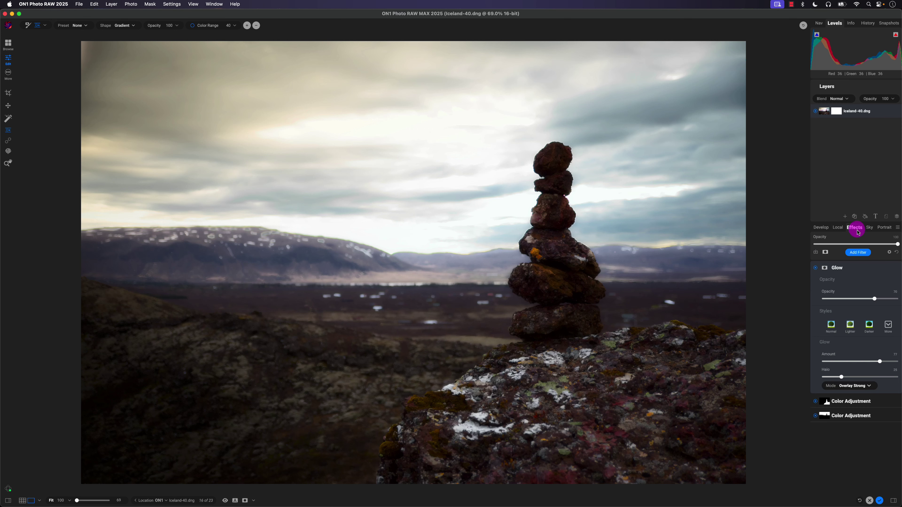
pyautogui.click(858, 252)
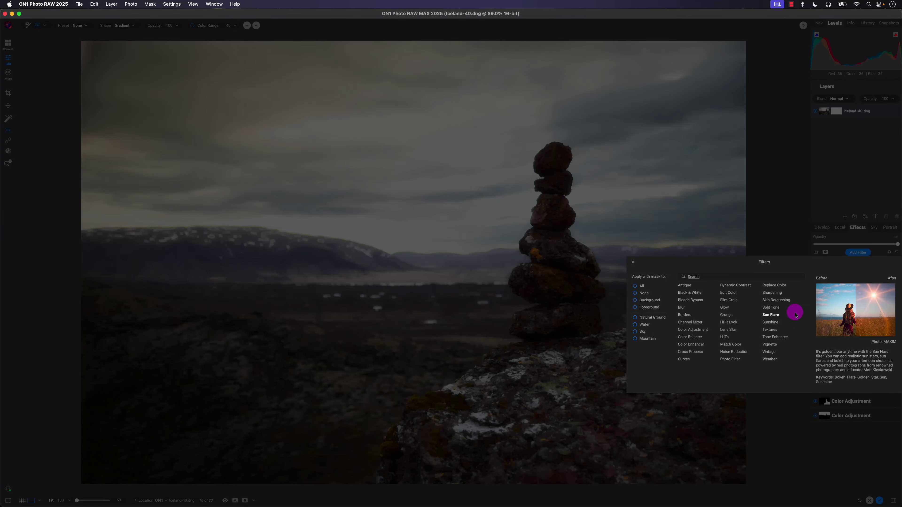
pyautogui.click(770, 345)
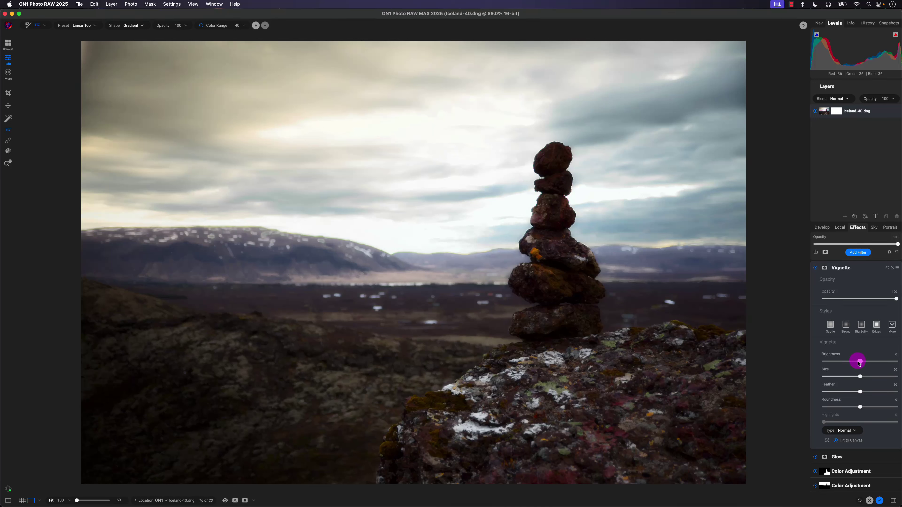
# Step: Try the Subtle and Strong vignette styles and settle on Subtle
pyautogui.click(830, 325)
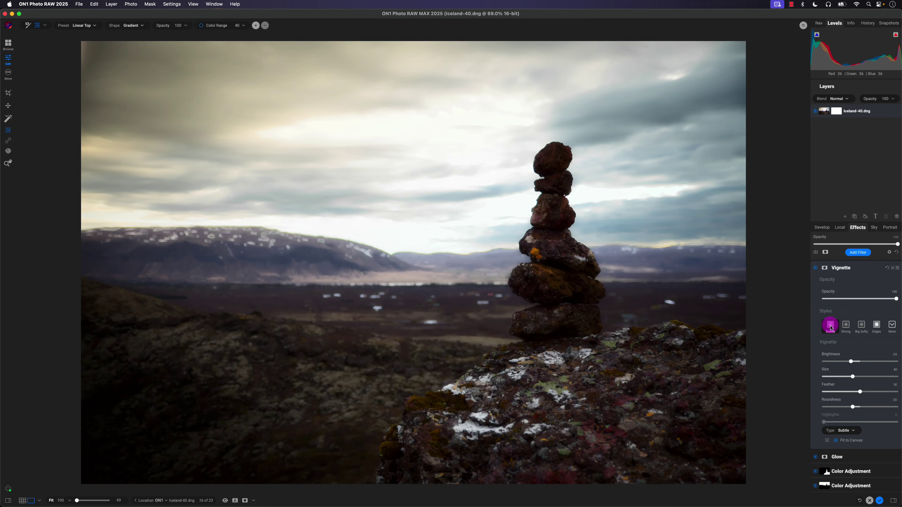
pyautogui.click(847, 325)
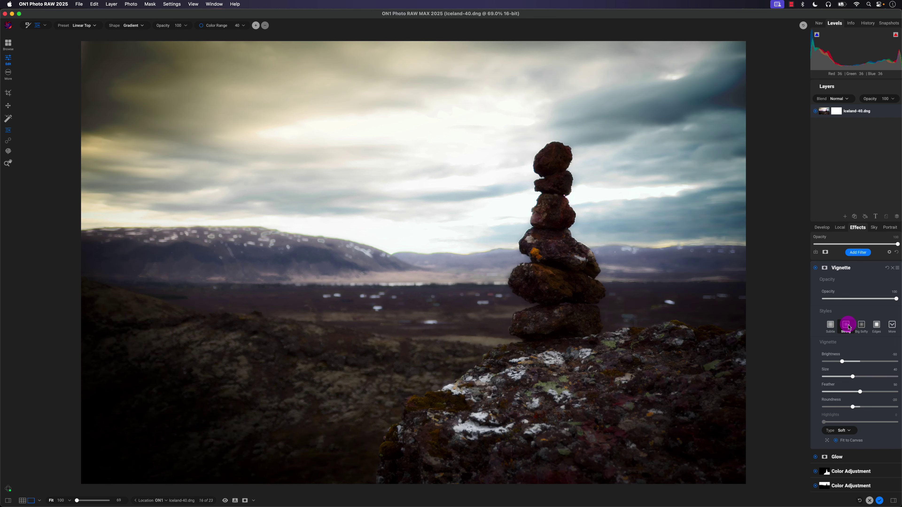
pyautogui.click(829, 325)
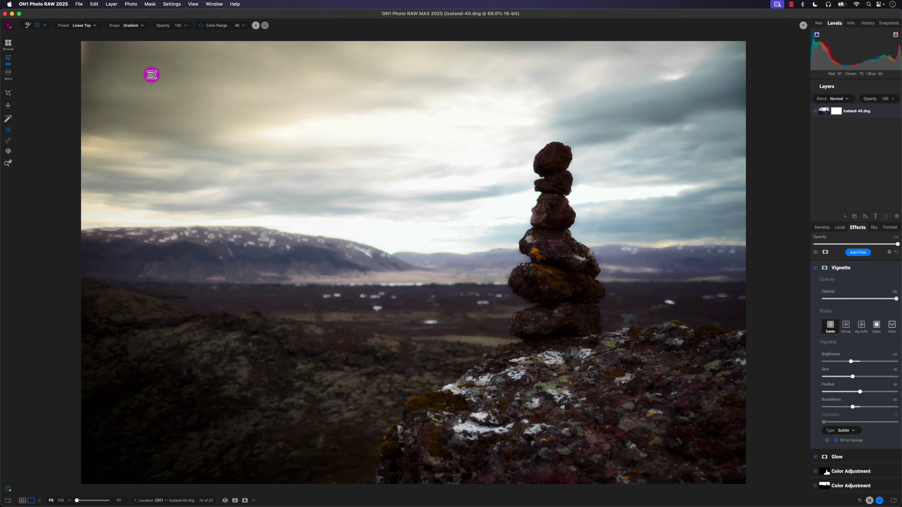
# Step: Add a new local adjustment and brush it onto the photo's upper-left corner with the brush size reduced to 90
pyautogui.moveTo(896, 231)
pyautogui.click(839, 228)
pyautogui.click(839, 238)
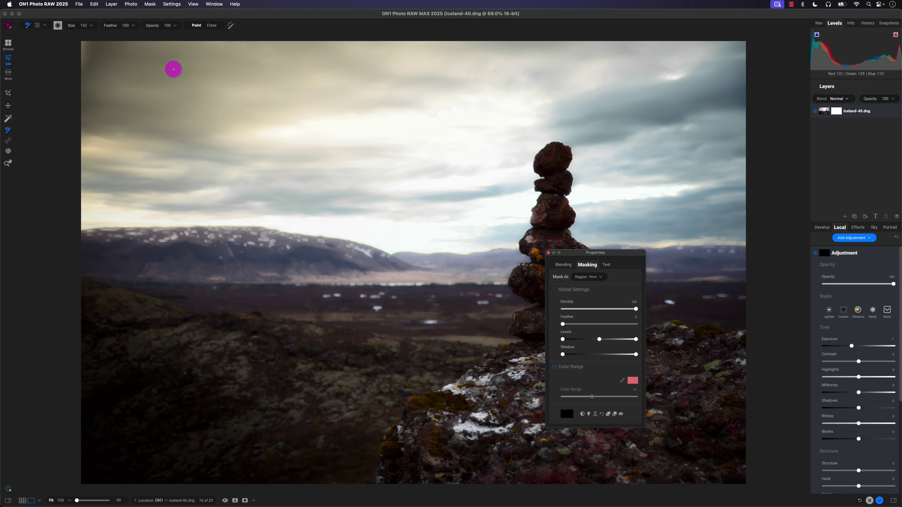
pyautogui.press('[')
pyautogui.press('[')
pyautogui.press('[')
pyautogui.moveTo(85, 42)
pyautogui.mouseDown()
pyautogui.moveTo(84, 74)
pyautogui.moveTo(83, 39)
pyautogui.mouseUp()
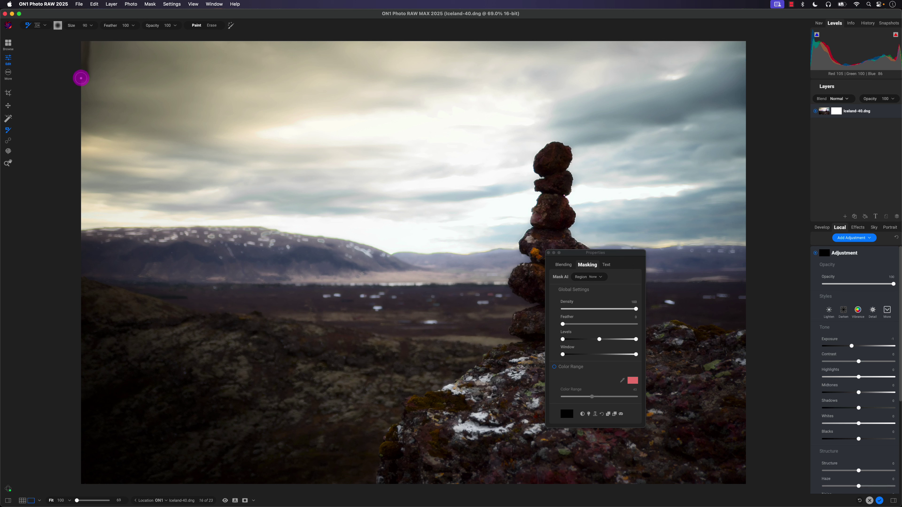
# Step: Extend the painted mask along the left edge of the upper-left corner and set the mask Feather to about 40
pyautogui.moveTo(81, 78)
pyautogui.mouseDown()
pyautogui.moveTo(91, 36)
pyautogui.moveTo(74, 40)
pyautogui.moveTo(80, 54)
pyautogui.moveTo(88, 41)
pyautogui.mouseUp()
pyautogui.moveTo(586, 326)
pyautogui.mouseDown()
pyautogui.moveTo(605, 324)
pyautogui.moveTo(597, 325)
pyautogui.mouseUp()
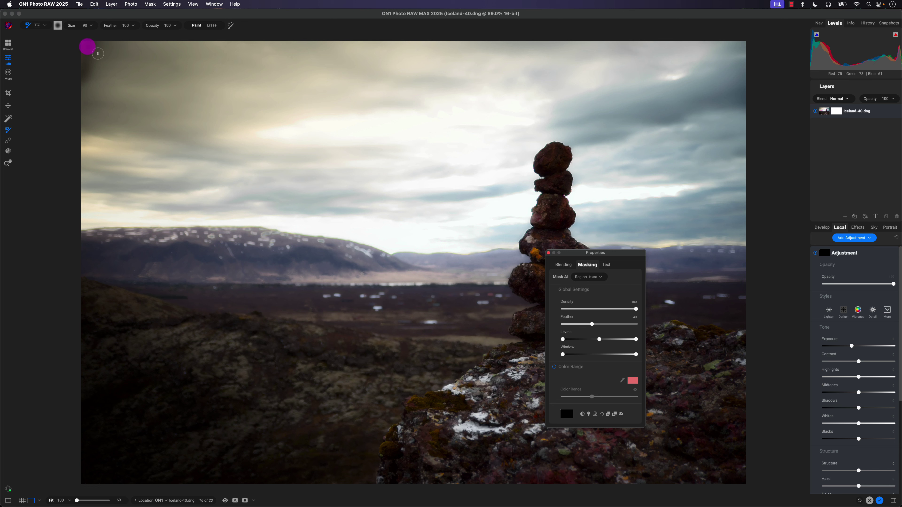
pyautogui.moveTo(77, 41); pyautogui.dragTo(84, 54)
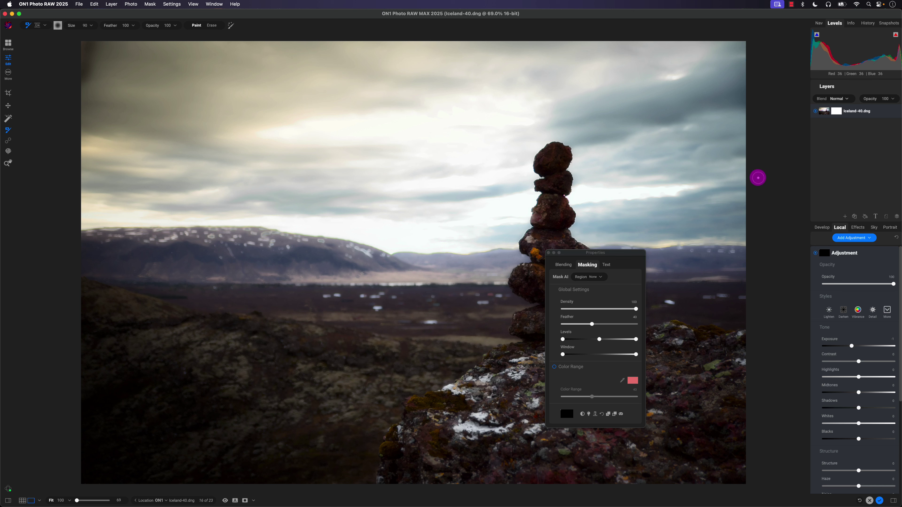
# Step: Set the corner adjustment's Exposure just below zero, Highlights to about -27 and Whites to about -74, and close the mask properties
pyautogui.moveTo(855, 348); pyautogui.dragTo(858, 348)
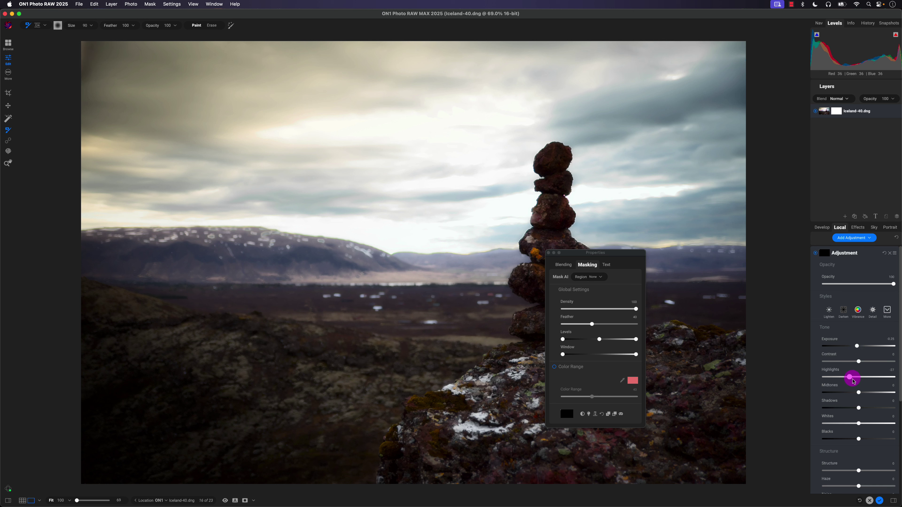
pyautogui.moveTo(861, 424); pyautogui.dragTo(839, 424)
pyautogui.click(548, 252)
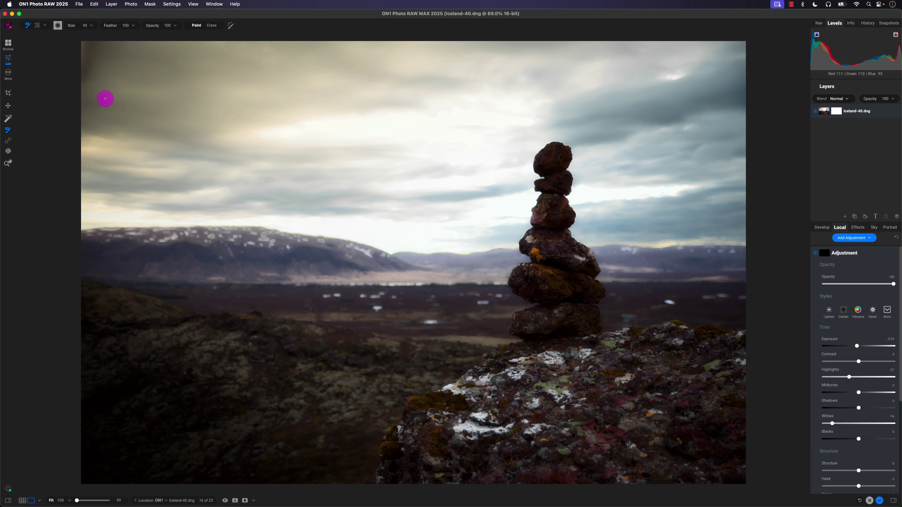
# Step: Crop the photo with the Freeform aspect, trimming a narrow strip off its left edge while keeping the full height
pyautogui.click(7, 94)
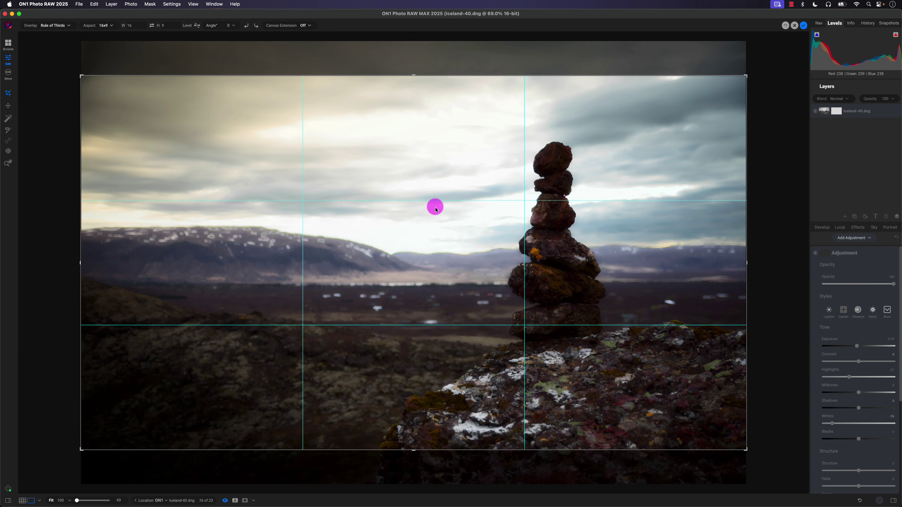
pyautogui.click(106, 25)
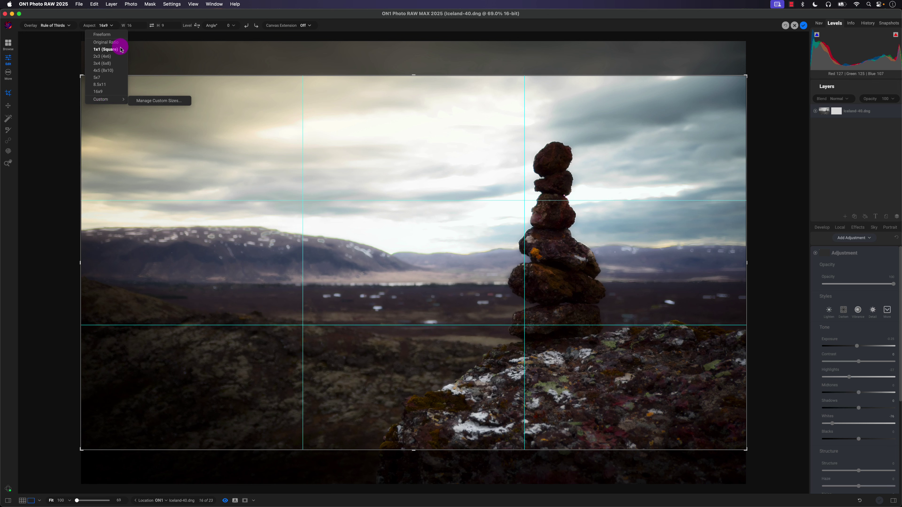
pyautogui.click(113, 34)
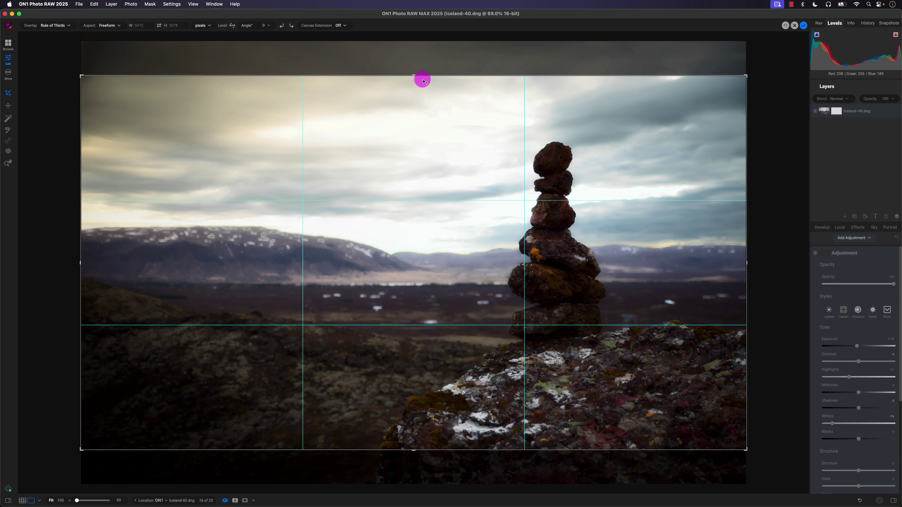
pyautogui.moveTo(414, 76); pyautogui.dragTo(413, 57)
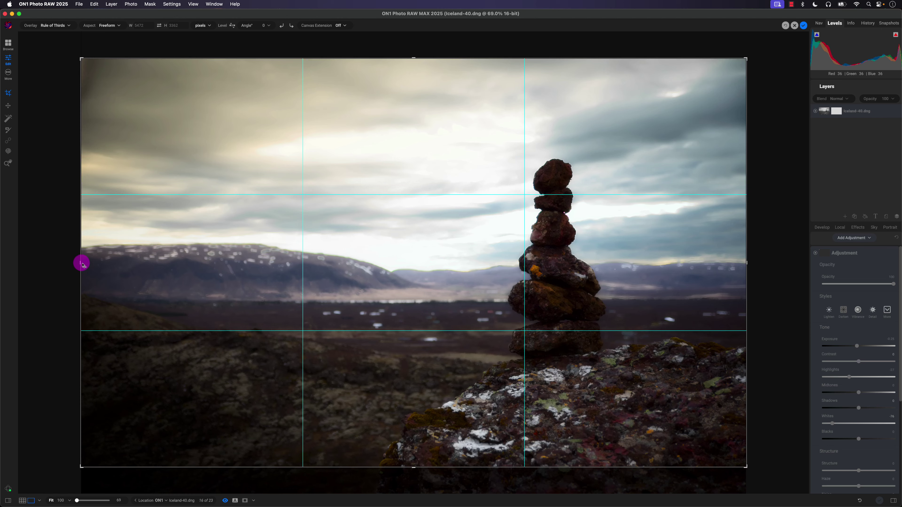
pyautogui.moveTo(81, 264); pyautogui.dragTo(91, 263)
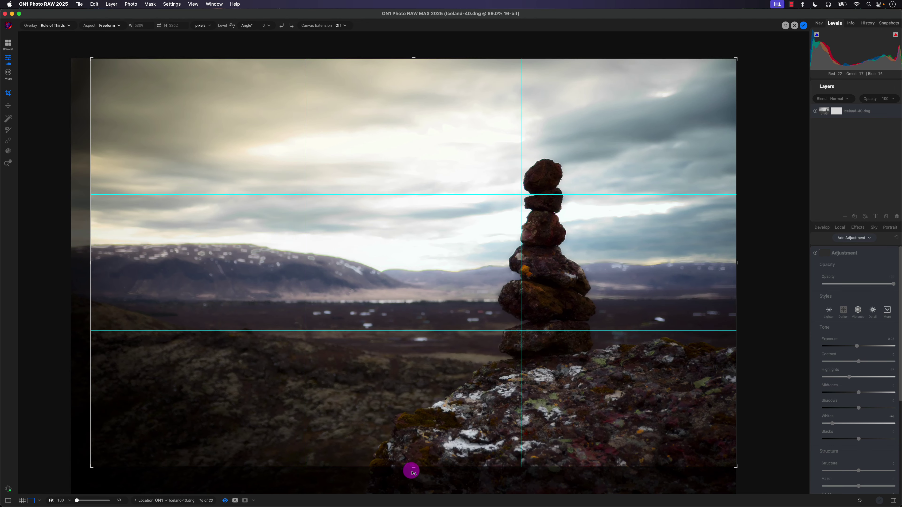
pyautogui.moveTo(412, 469); pyautogui.dragTo(413, 490)
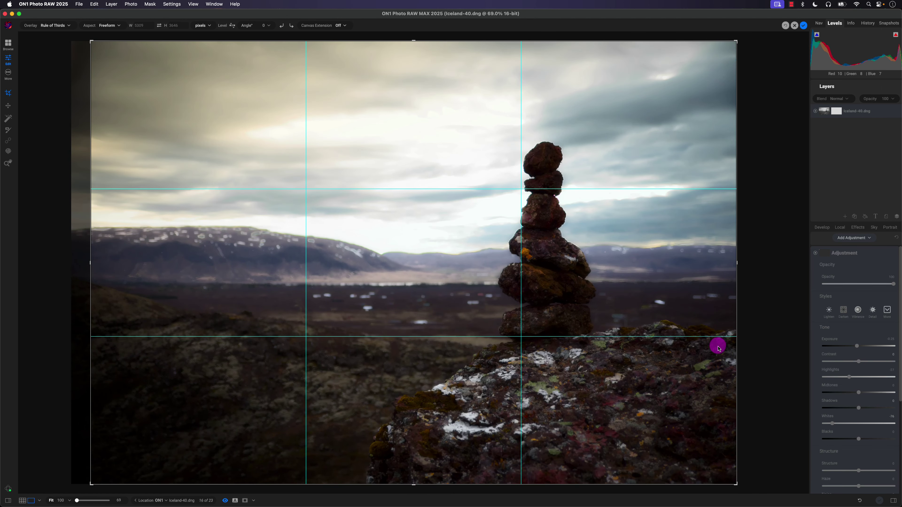
pyautogui.click(804, 25)
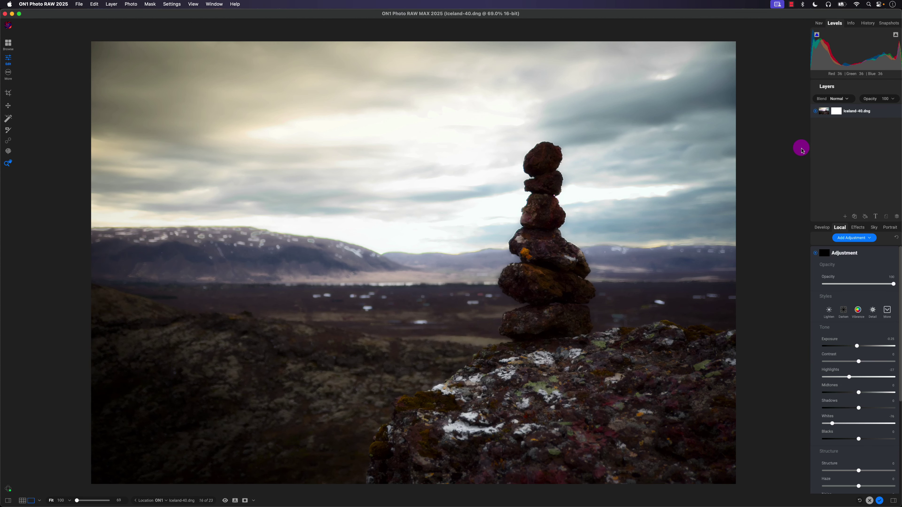
# Step: Return to the effects and compare the photo with and without the Glow filter
pyautogui.click(858, 229)
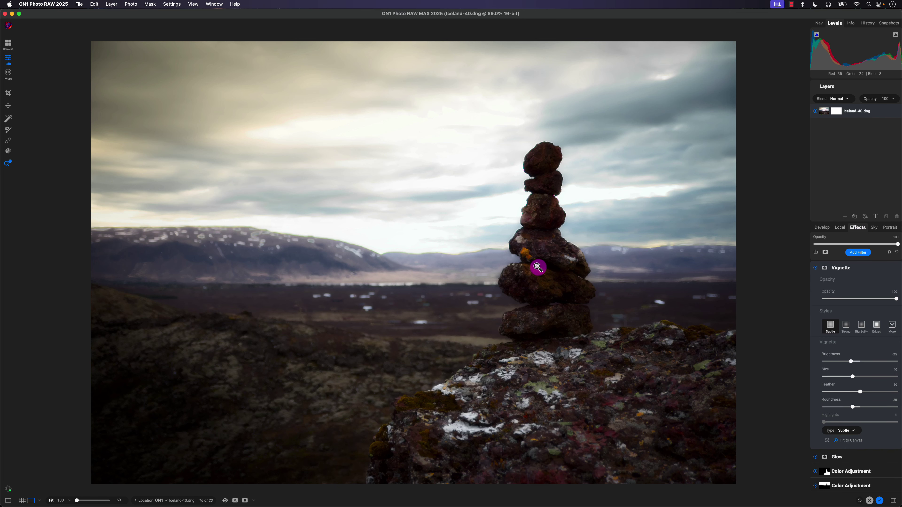
pyautogui.click(815, 457)
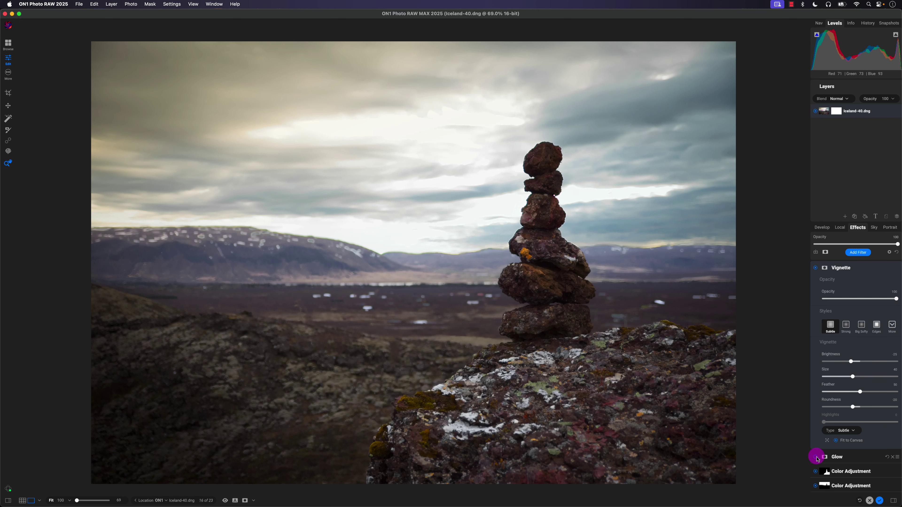
pyautogui.click(816, 458)
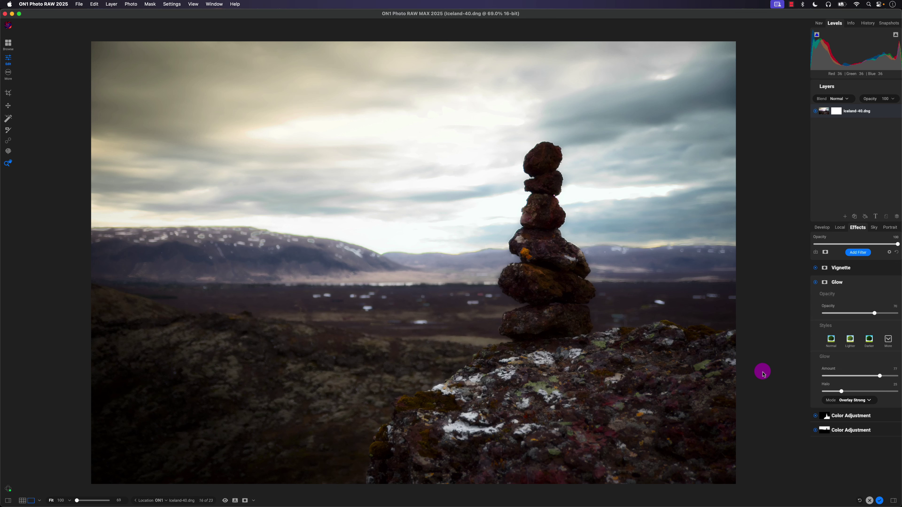
# Step: Compare the edited photo with the unedited original using the preview toggle
pyautogui.press('\\')
pyautogui.press('\\')
pyautogui.press('\\')
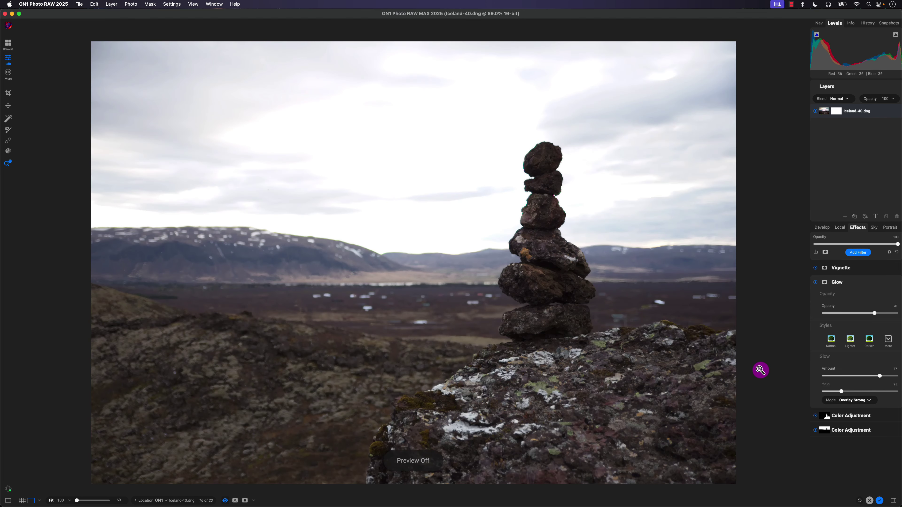
pyautogui.press('\\')
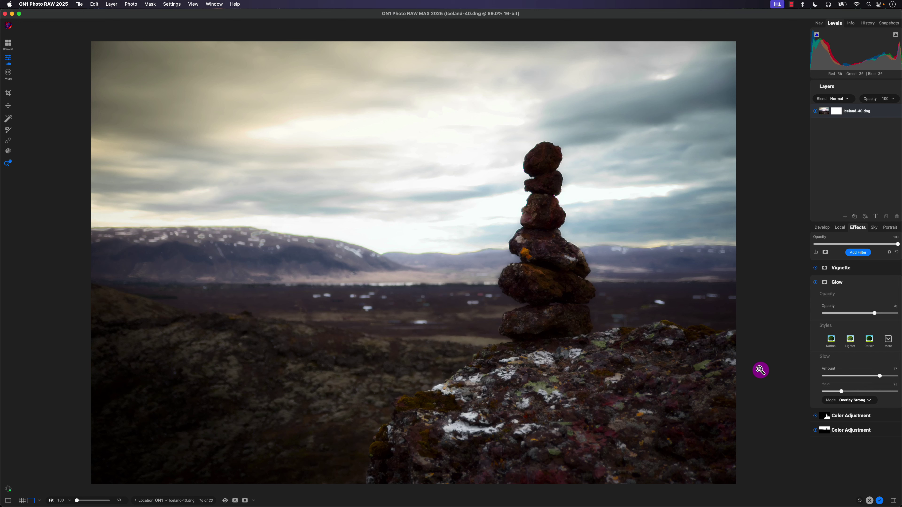